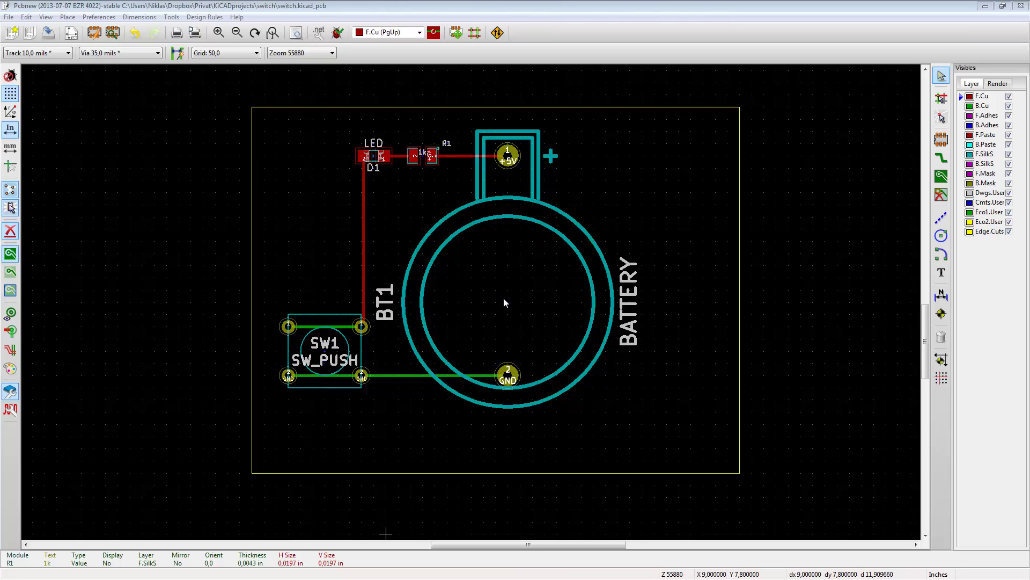
Step: Move R1's 1k value text off the pads to just above the resistor, beside R1
left_click(424, 159)
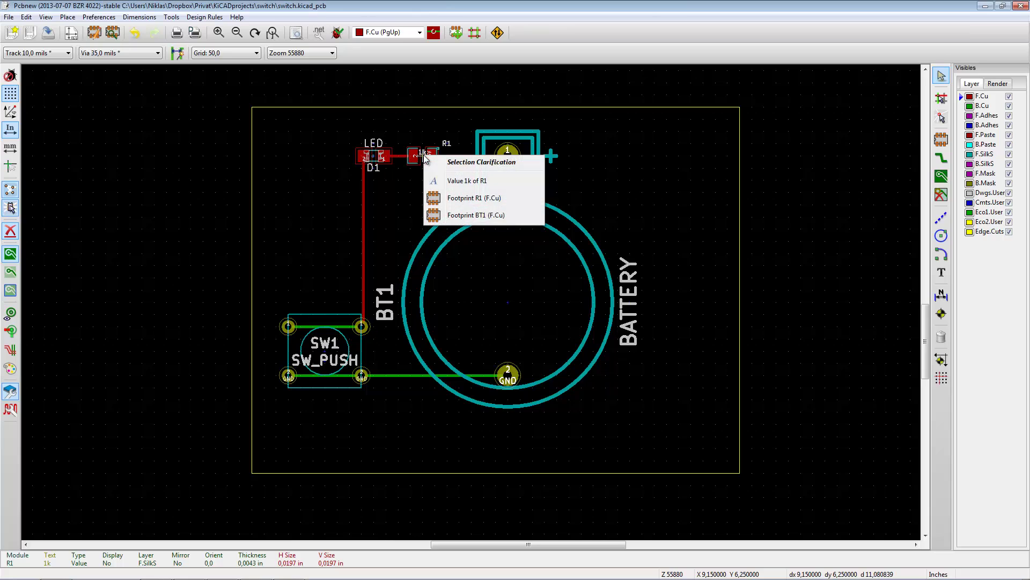
left_click(446, 200)
scroll(424, 168, "up", 4)
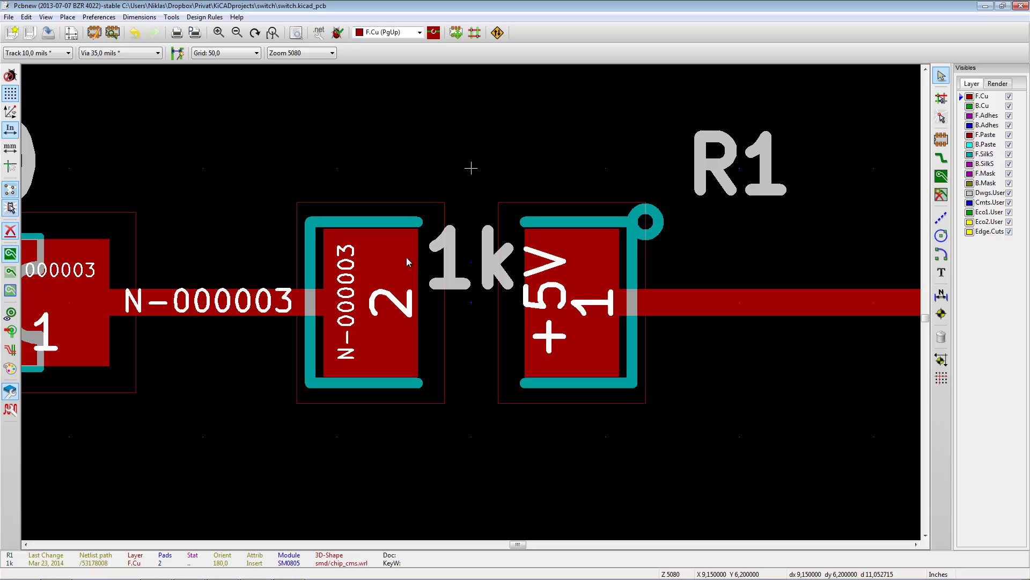
left_click(475, 290)
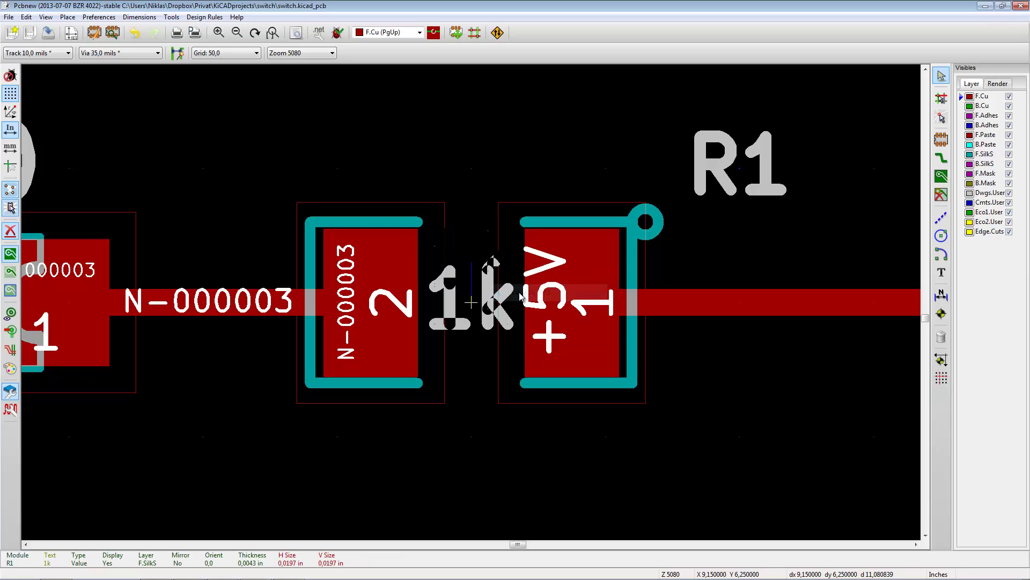
left_click(531, 297)
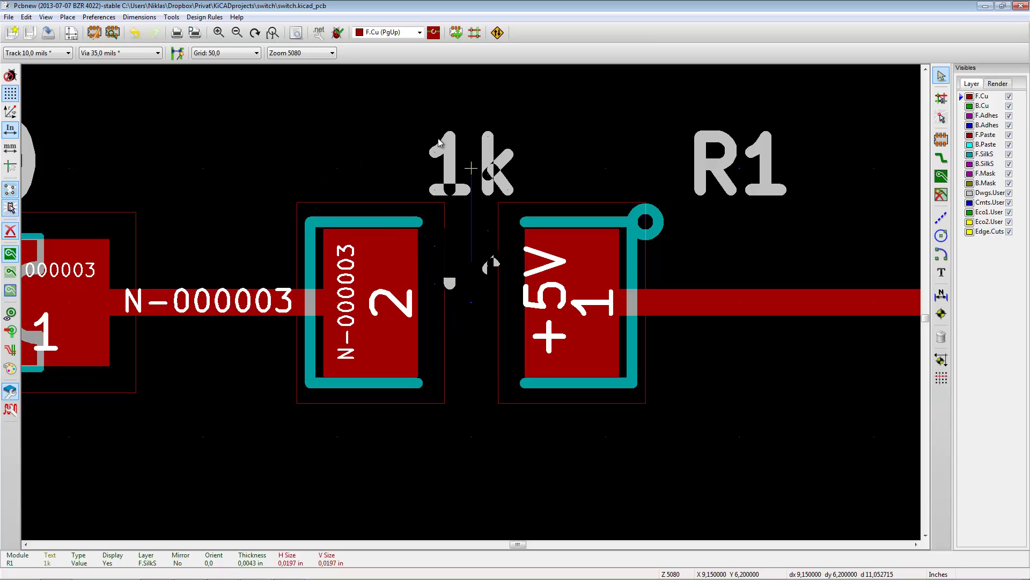
left_click(442, 141)
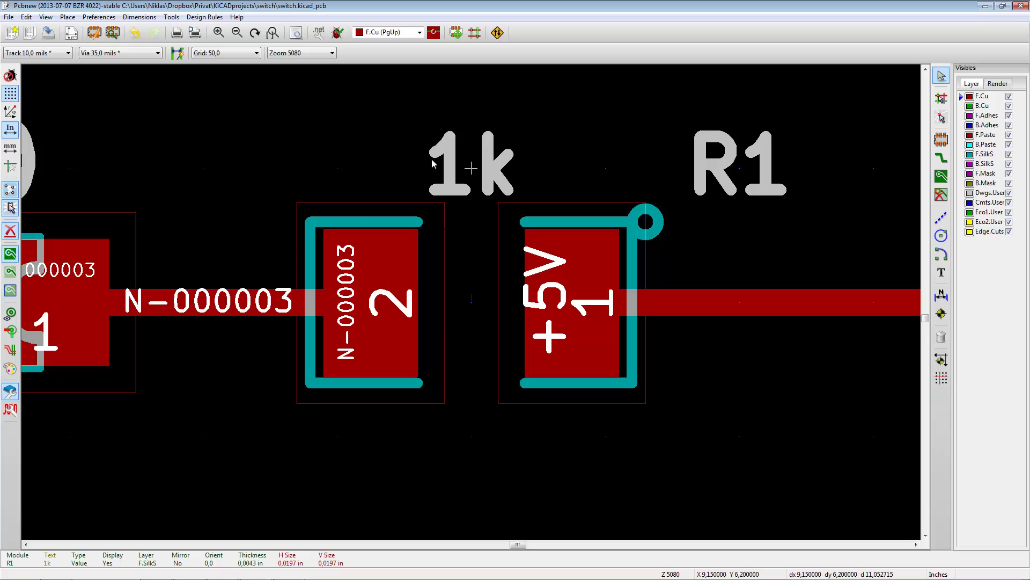
Step: Set R1's 1k value text Display to Invisible in its footprint text properties
left_click(490, 167)
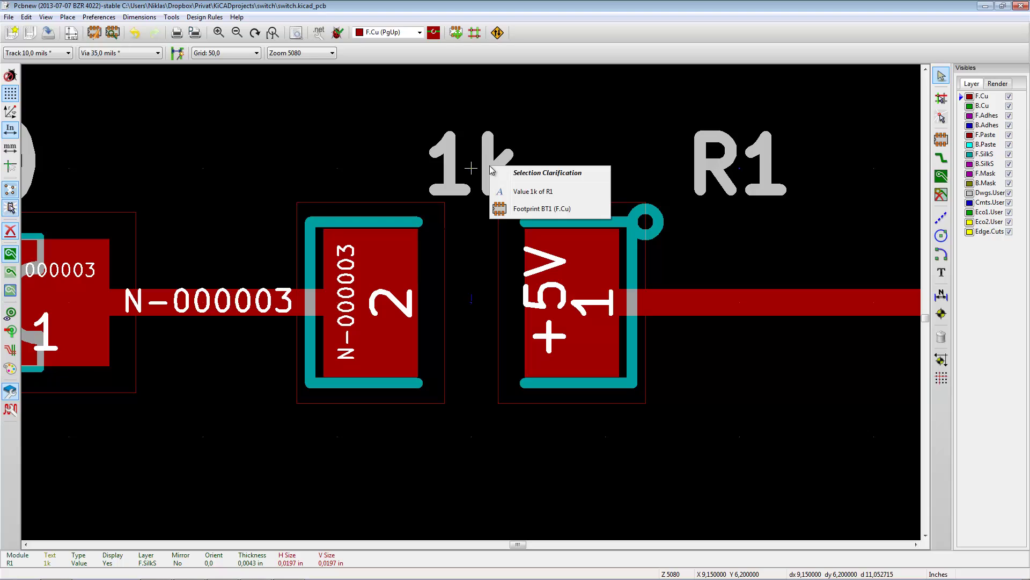
left_click(541, 193)
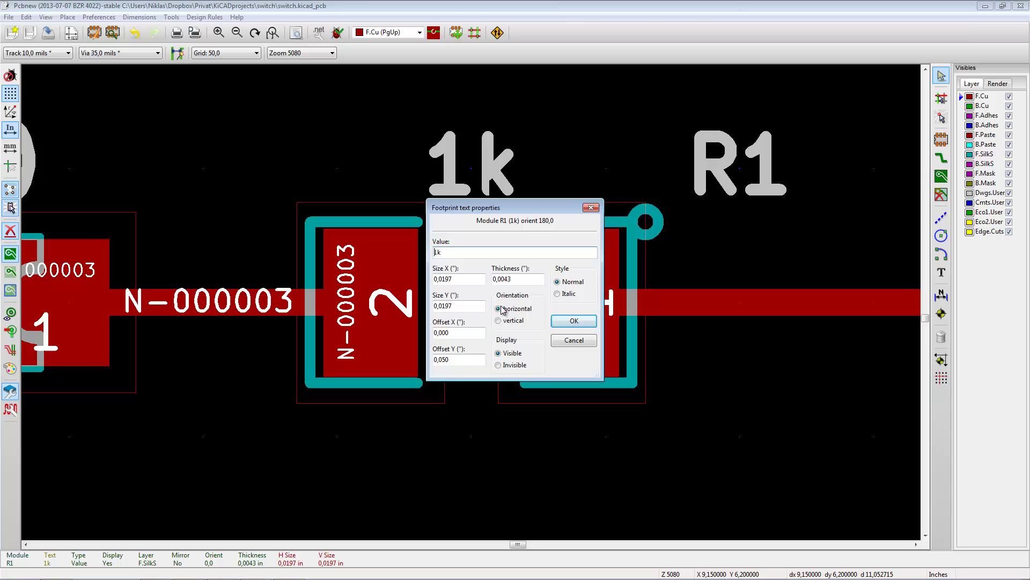
left_click(498, 365)
left_click(574, 321)
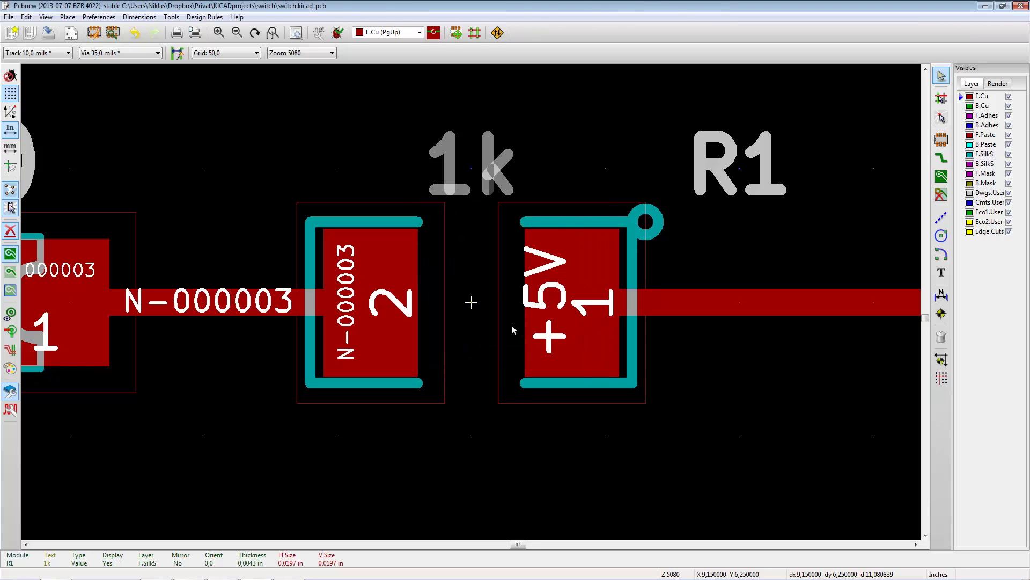
scroll(495, 344, "down", 4)
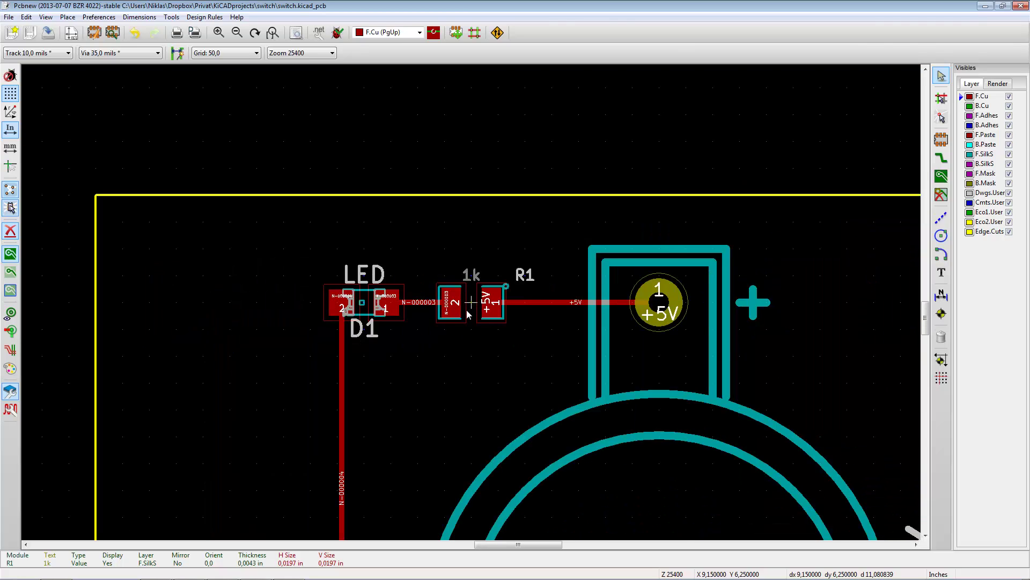
Step: Move the D1 reference text off the pads to just below the LED footprint
left_click(364, 333)
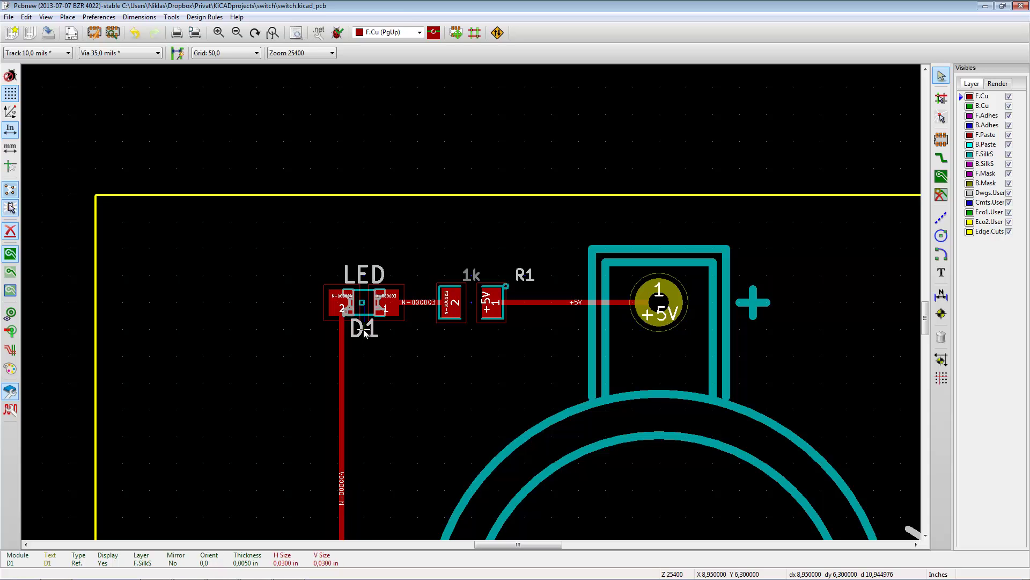
scroll(364, 332, "up", 4)
scroll(462, 300, "down", 1)
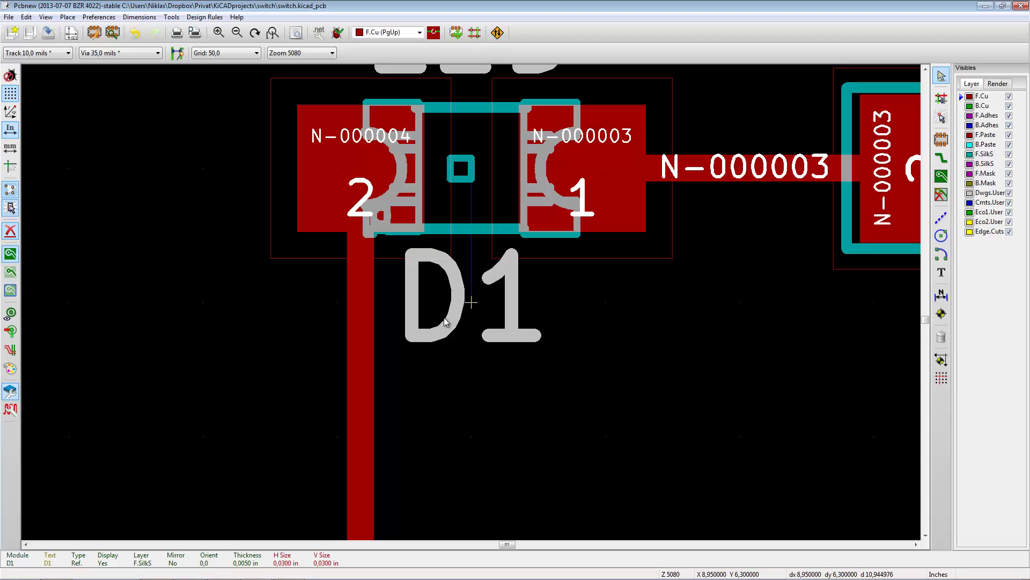
key("m")
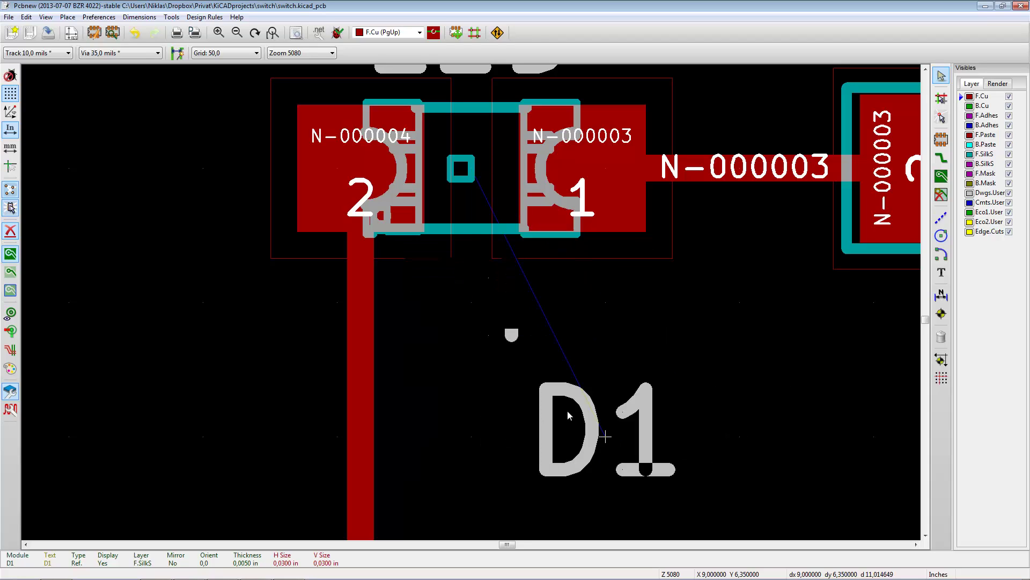
left_click(608, 381)
scroll(425, 385, "down", 5)
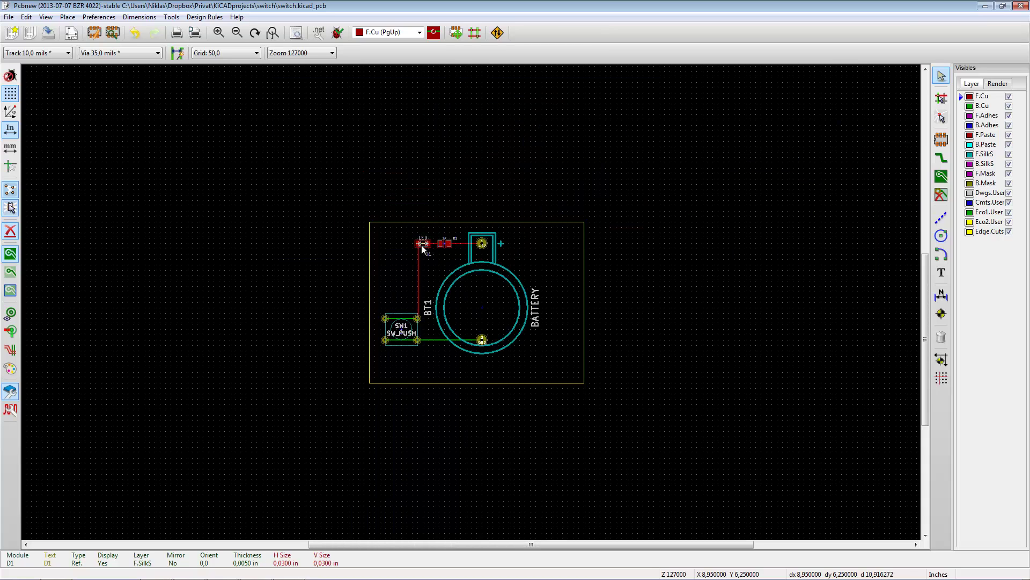
scroll(420, 245, "up", 3)
scroll(472, 306, "down", 5)
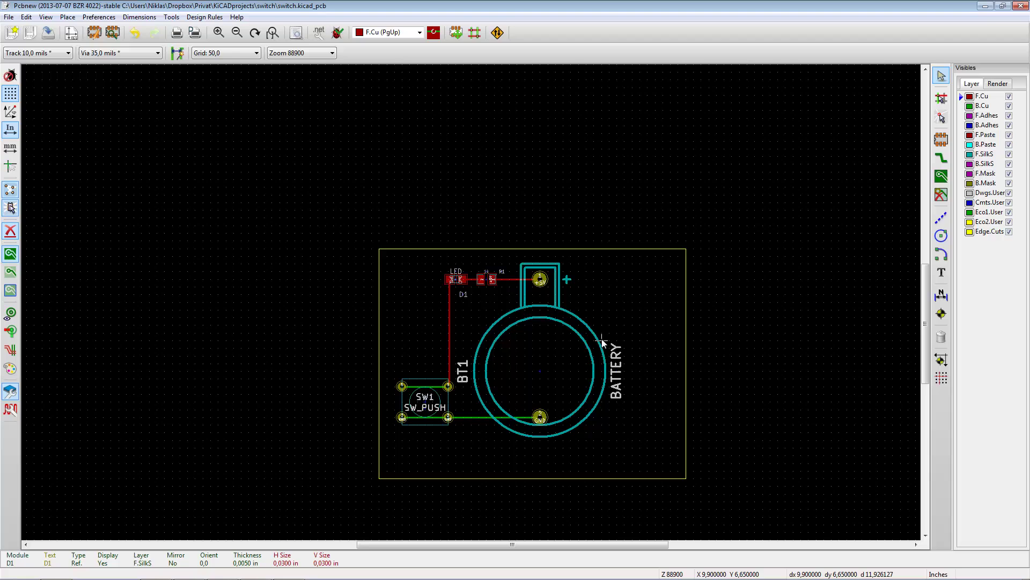
Step: Rotate the BATTERY value text to horizontal and place it right of the battery circle
scroll(616, 368, "up", 3)
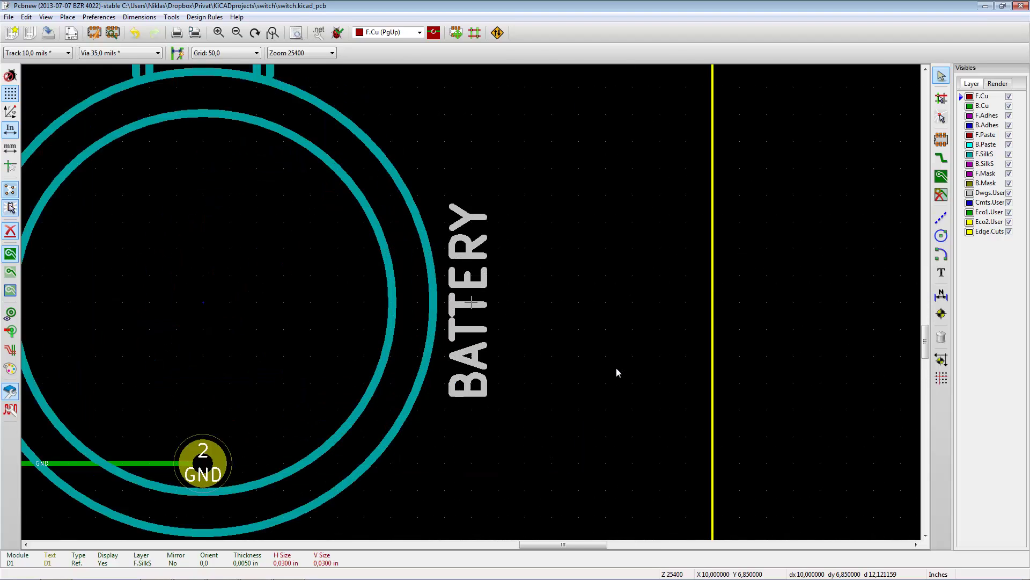
right_click(468, 303)
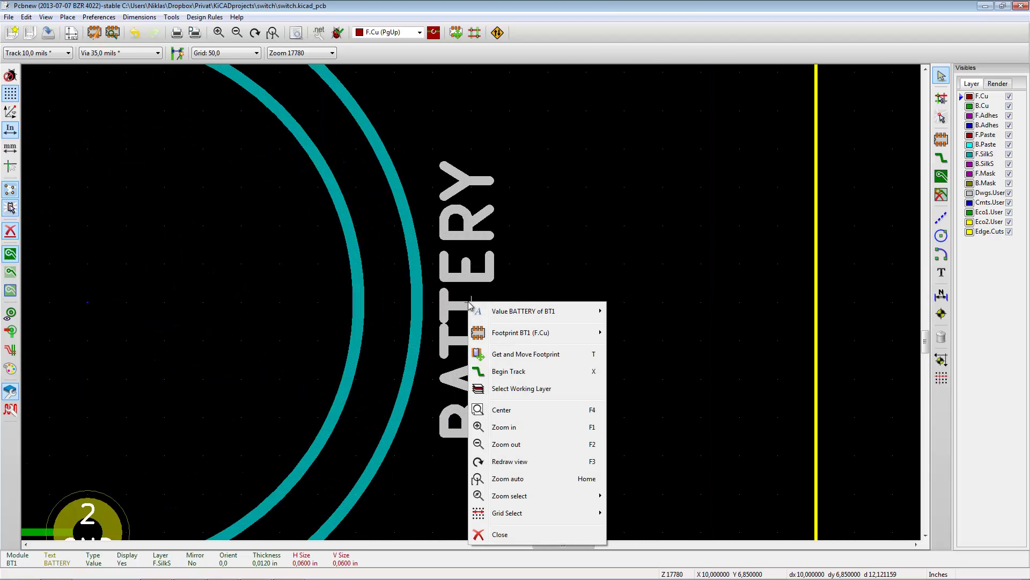
key("Escape")
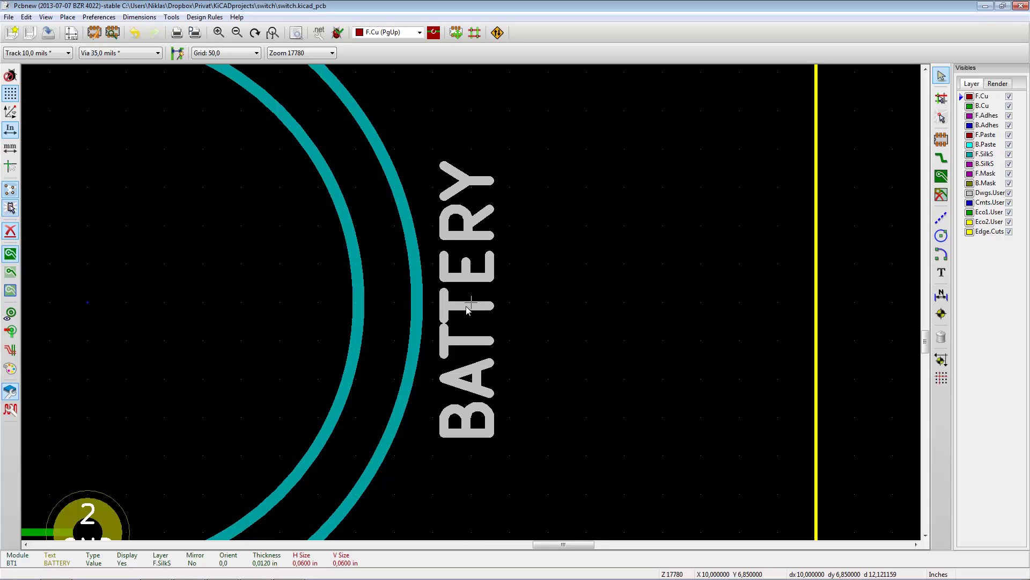
key("m")
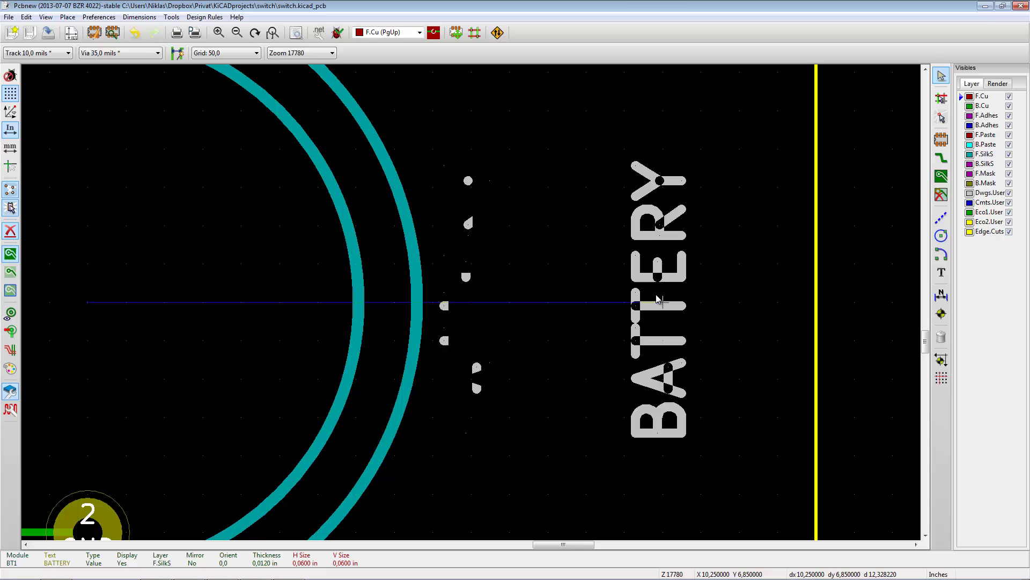
key("r")
left_click(616, 340)
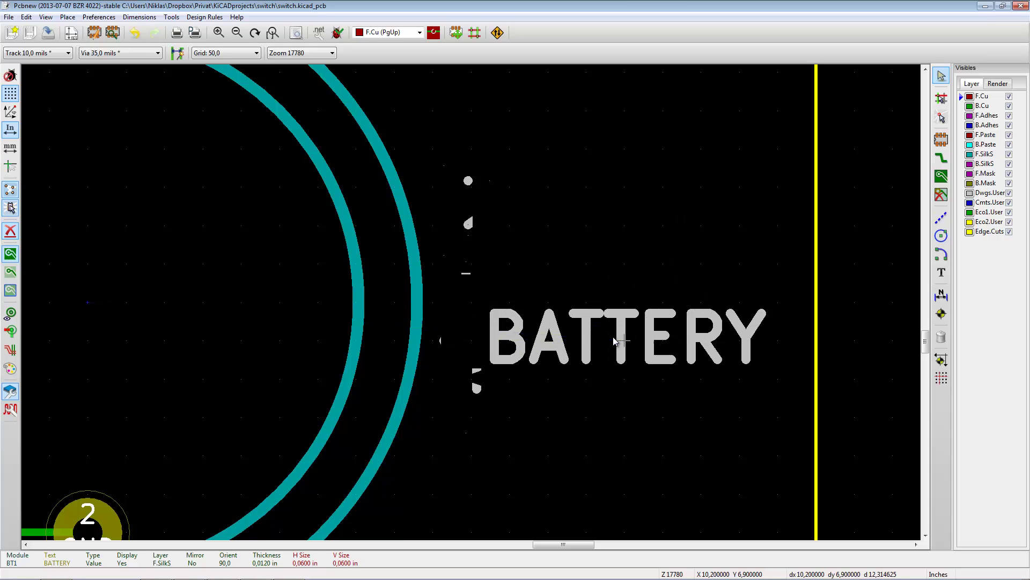
scroll(394, 375, "down", 4)
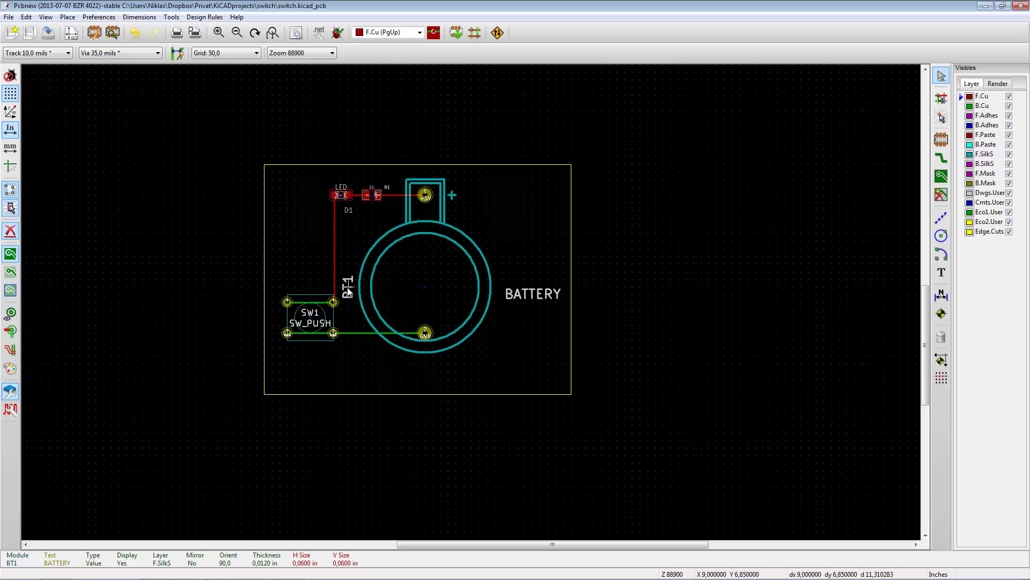
scroll(348, 291, "up", 2)
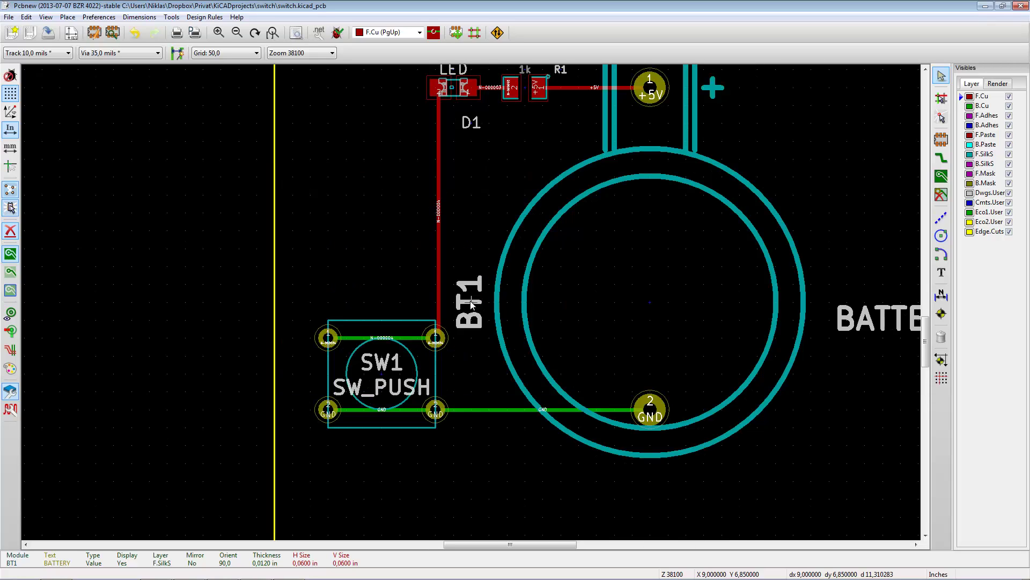
Step: Rotate BT1 horizontal at the battery's upper right; place SW1 just above the push-button
left_click(472, 305)
key("r")
left_click_drag(472, 306, 810, 179)
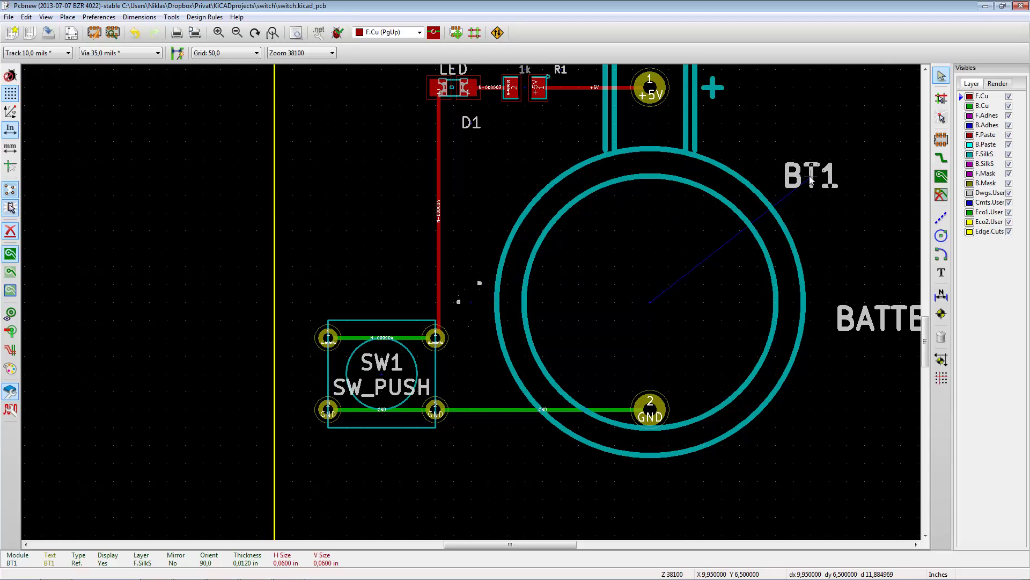
left_click(810, 178)
key("m")
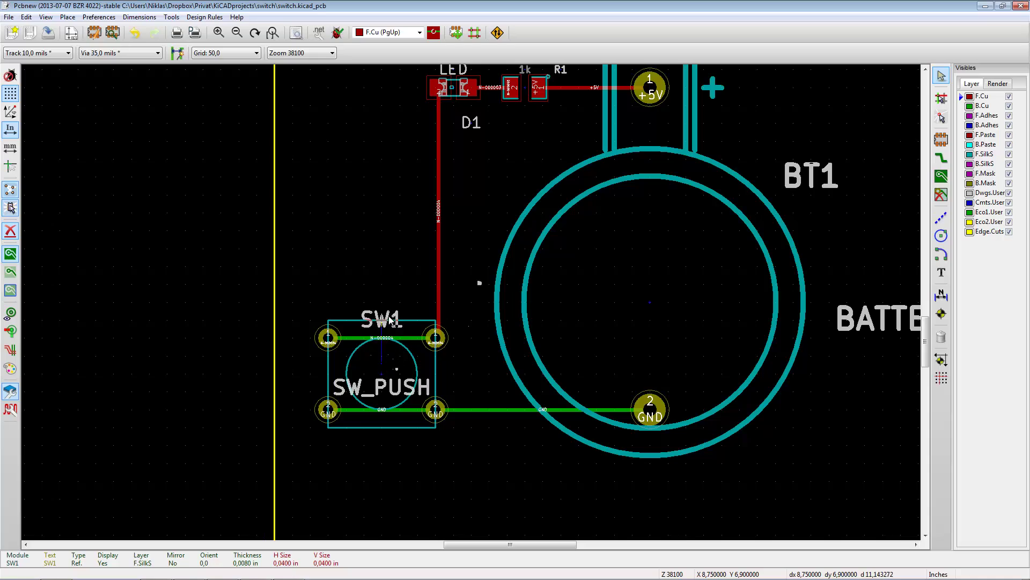
left_click(382, 303)
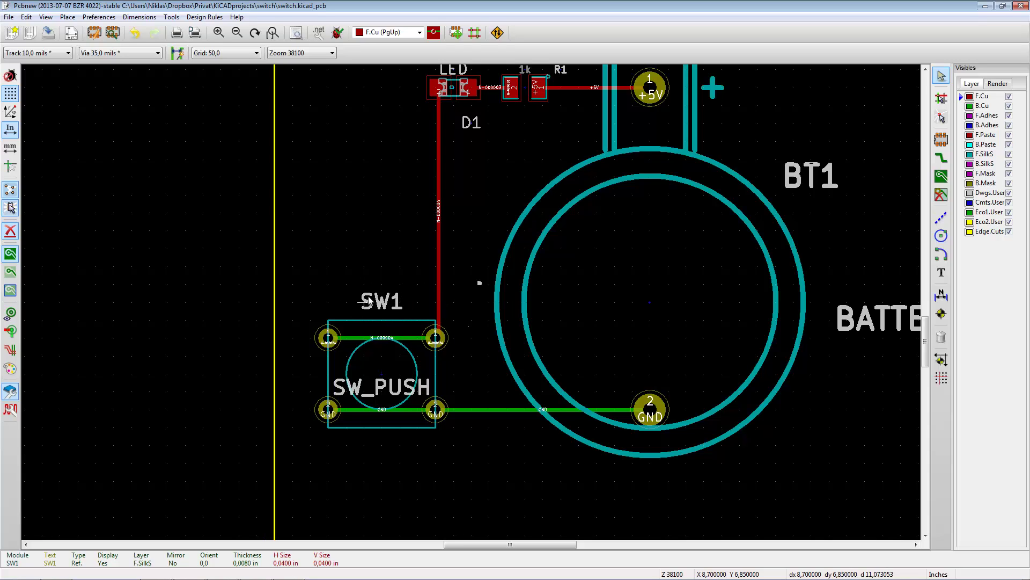
Step: Start a filled zone at the board's top-right corner on layer F.Cu with net GND
scroll(366, 302, "down", 2)
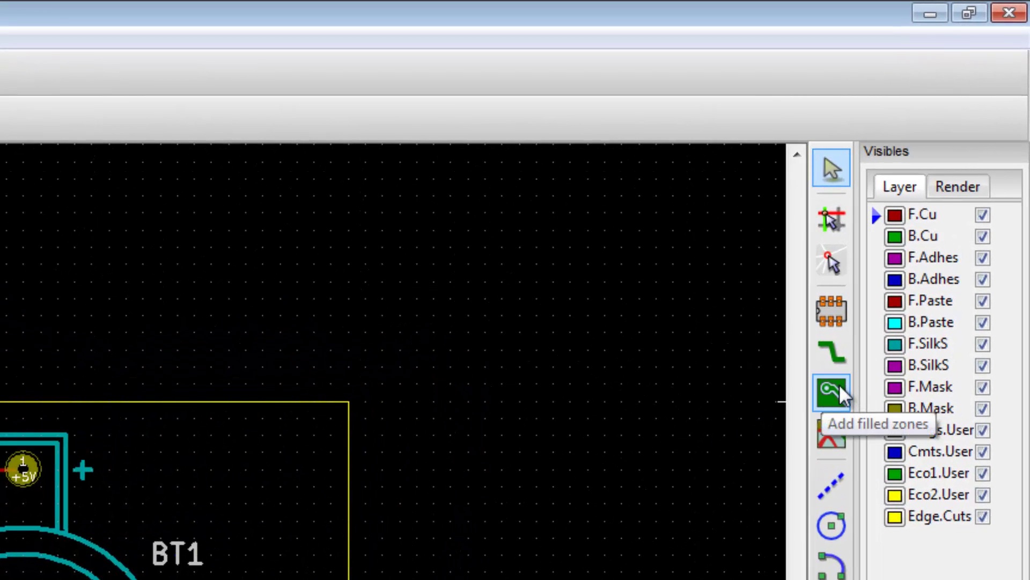
left_click(839, 384)
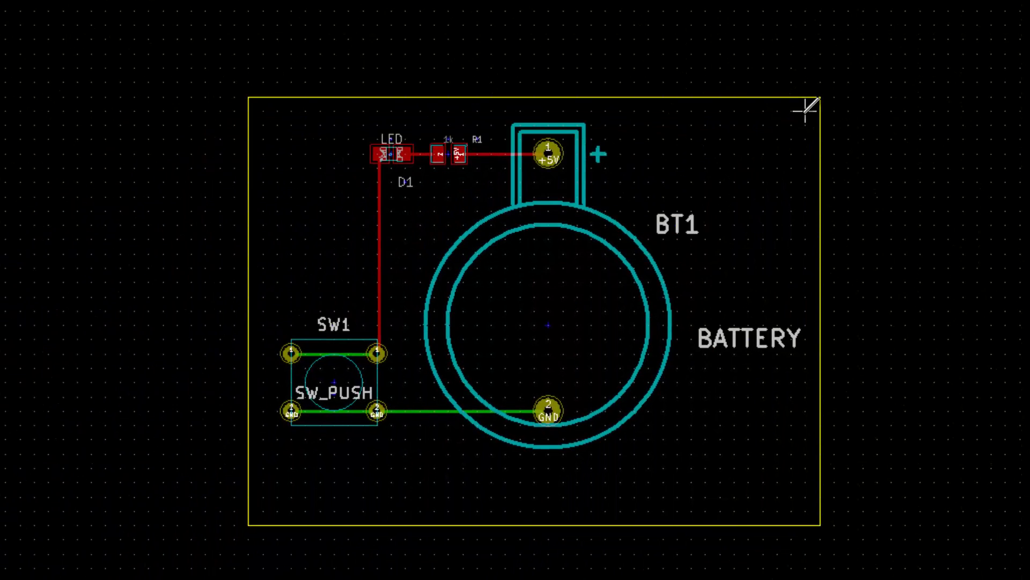
left_click(728, 159)
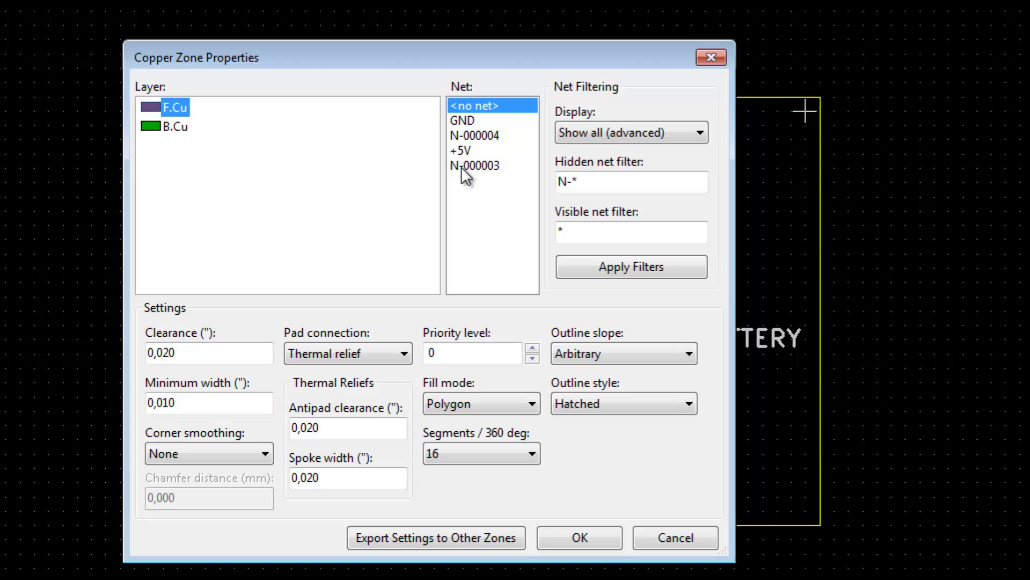
left_click(466, 120)
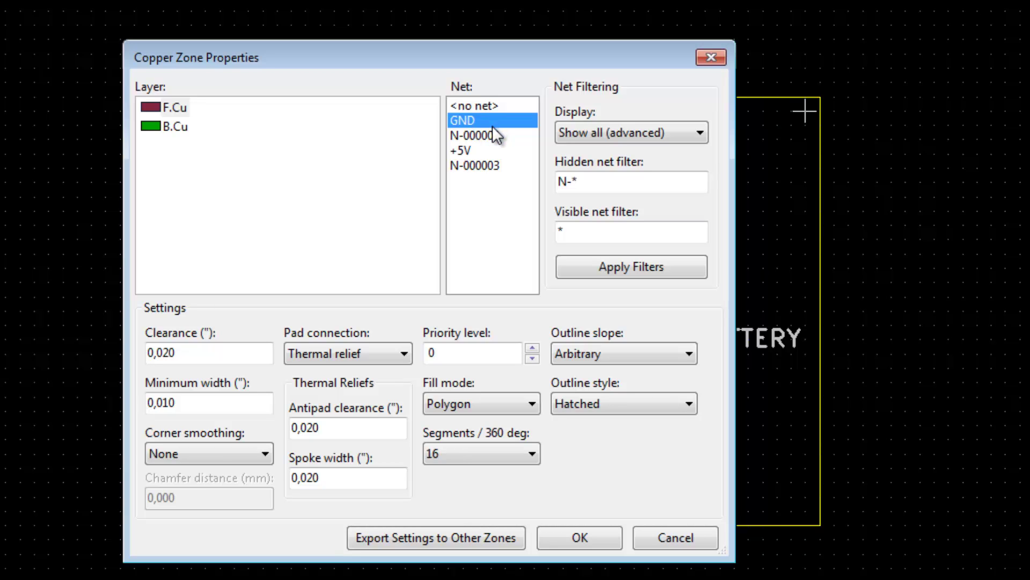
left_click(581, 544)
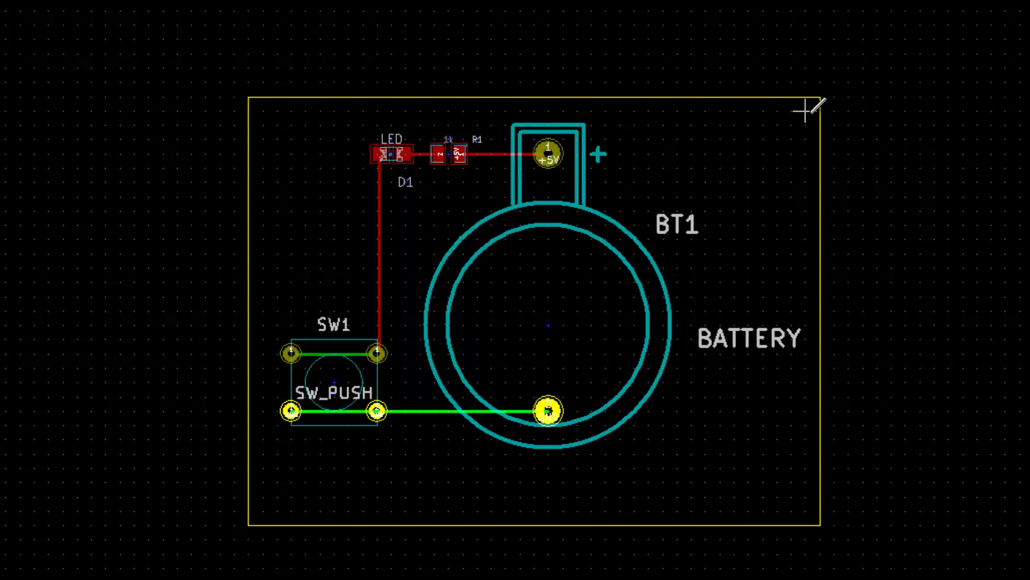
Step: Place zone corners at the board's bottom-right, bottom-left and top-left corners
left_click(805, 512)
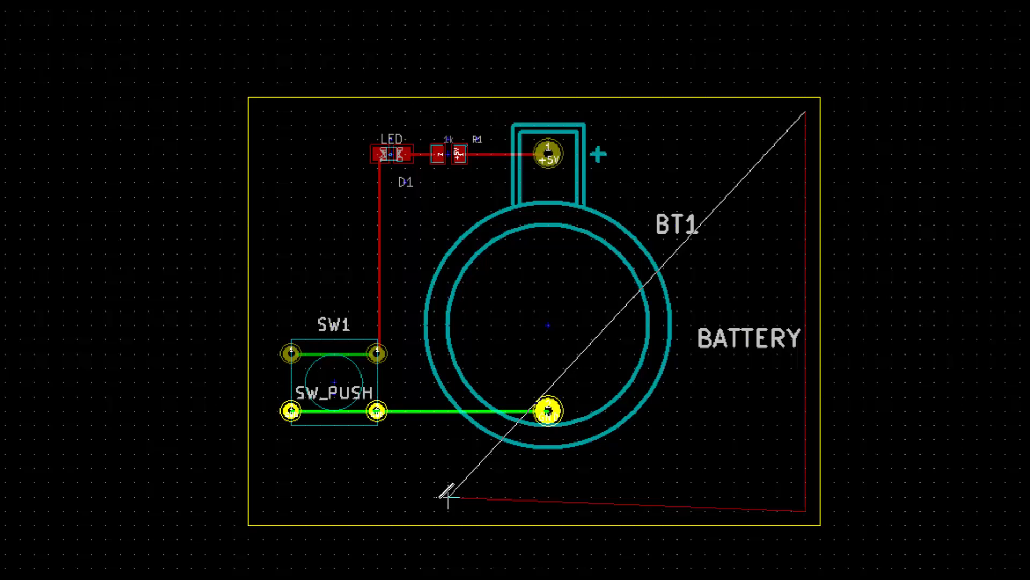
left_click(263, 510)
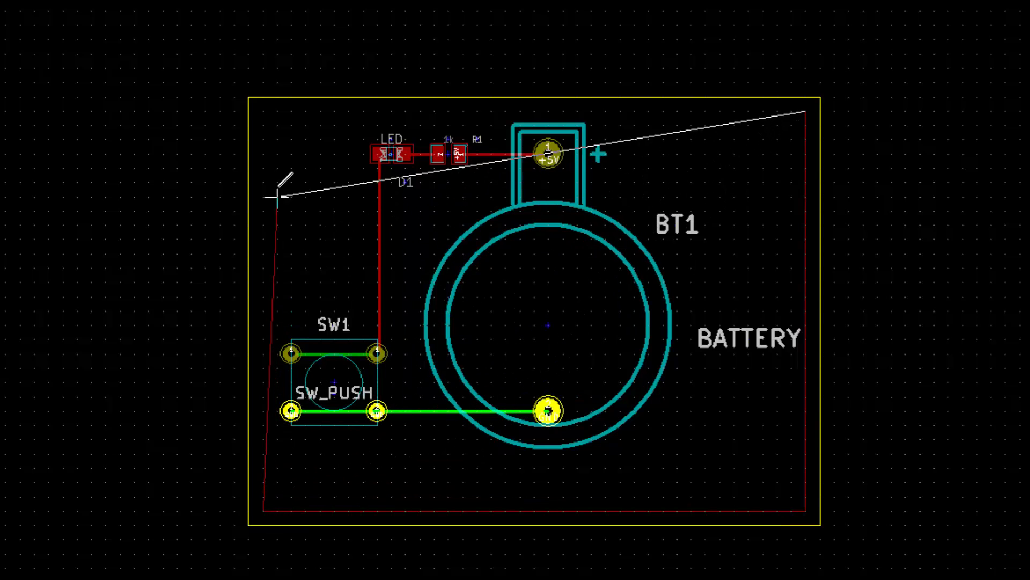
left_click(263, 112)
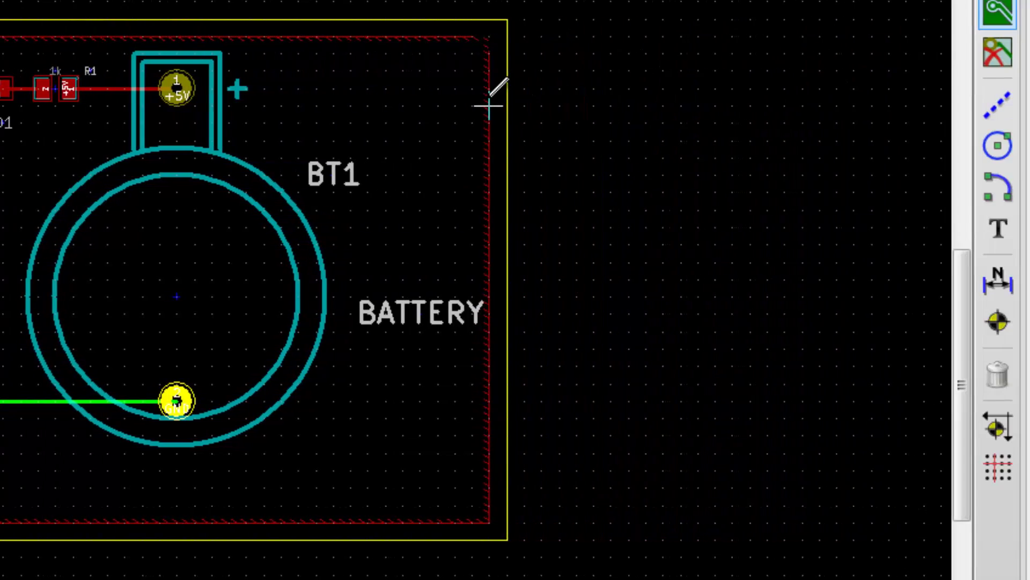
Step: Run Fill All Zones and zoom to inspect the GND pour's clearances around tracks and pads
right_click(884, 104)
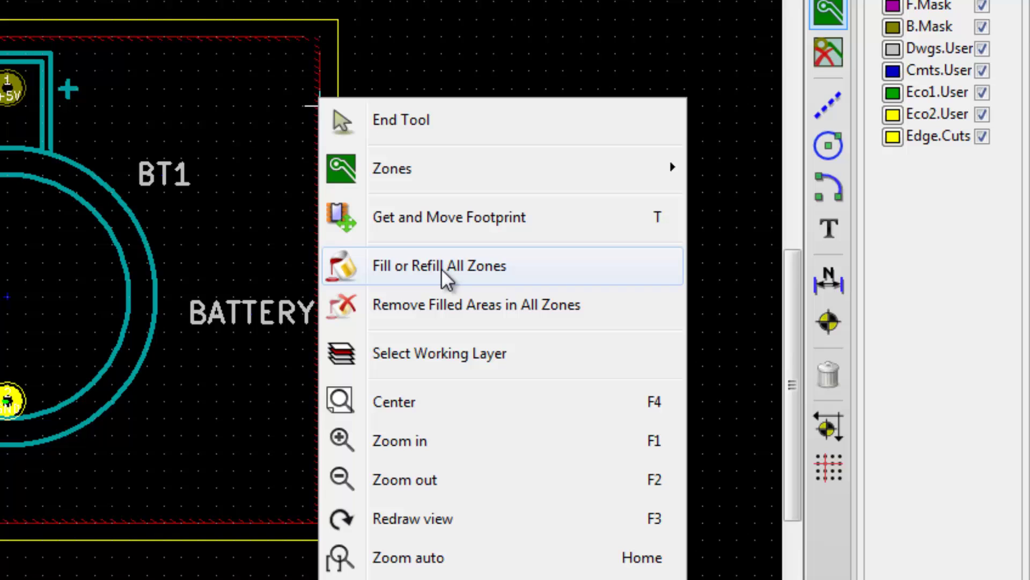
left_click(460, 271)
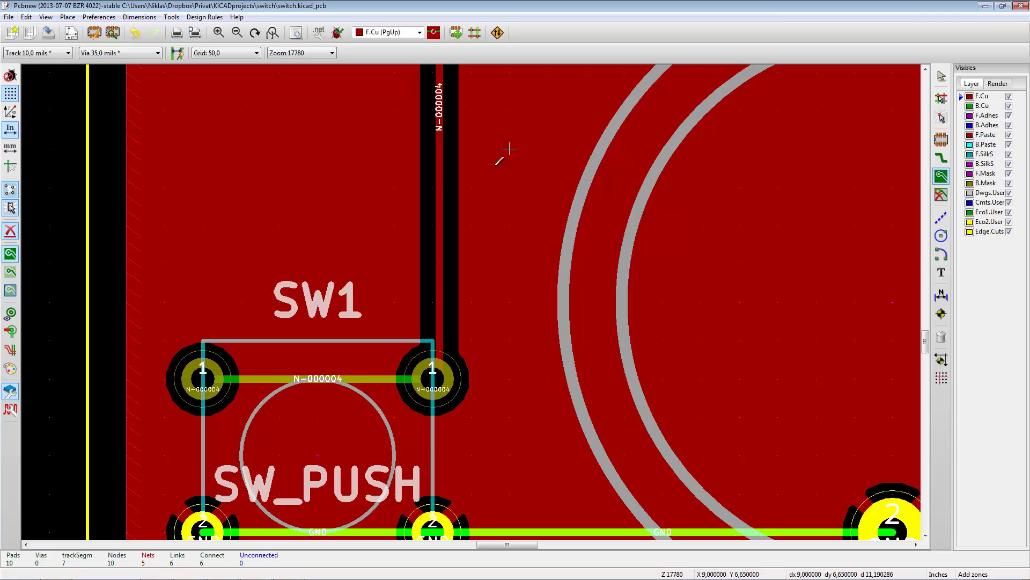
scroll(469, 301, "up", 2)
scroll(470, 301, "down", 5)
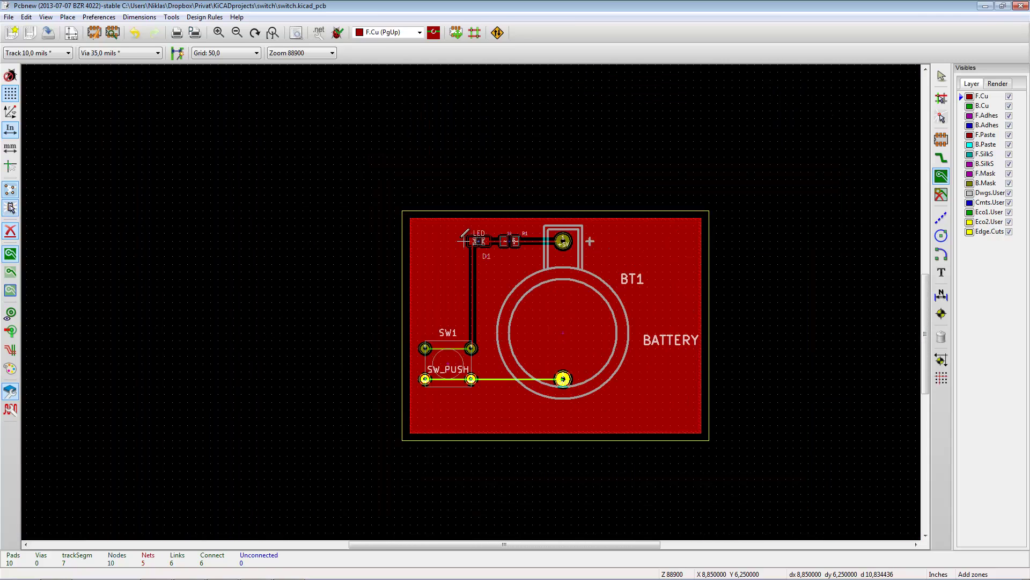
scroll(476, 298, "up", 5)
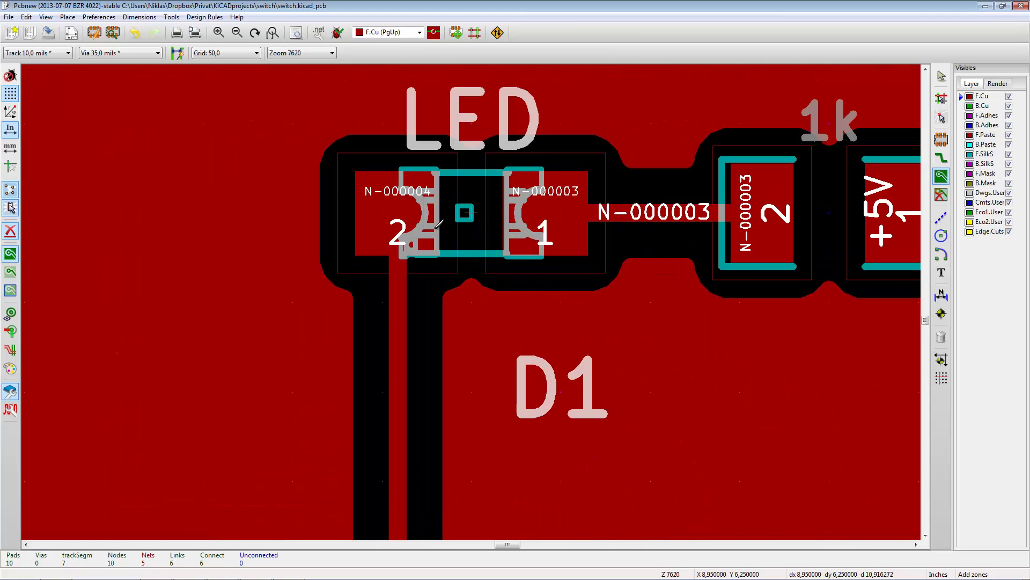
scroll(577, 253, "down", 4)
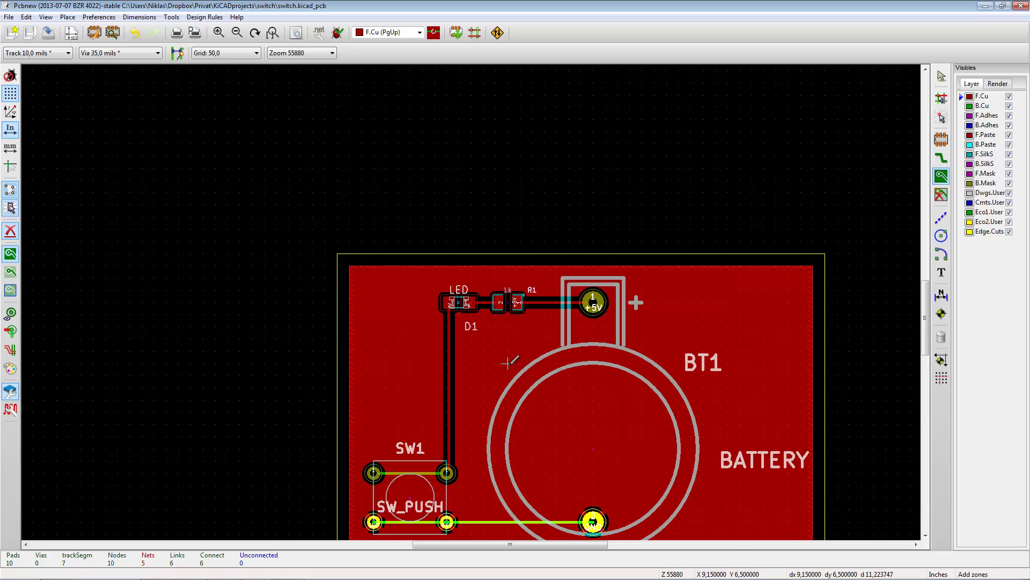
scroll(511, 361, "down", 3)
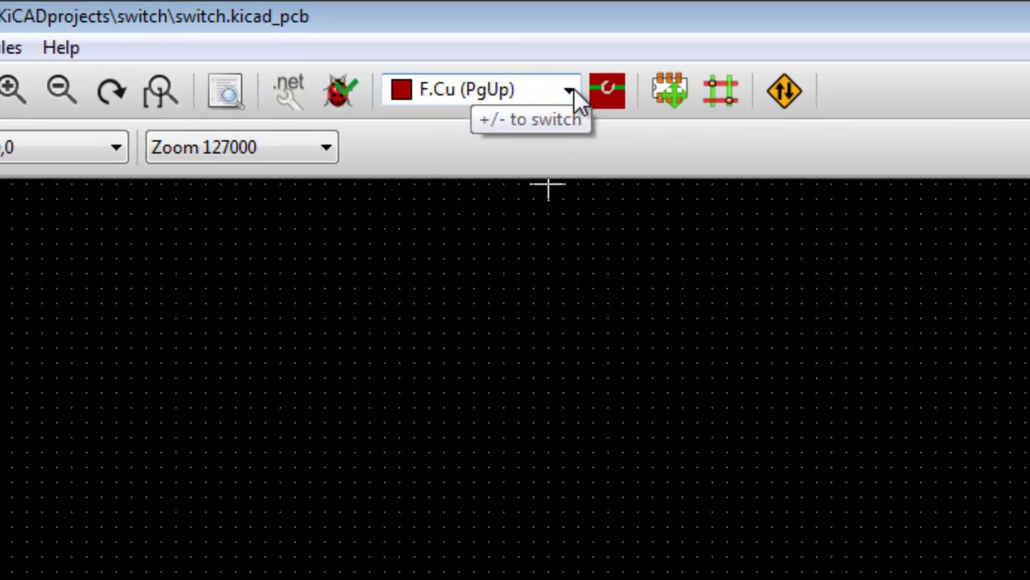
Step: Switch to B.Cu and start a filled zone on net GND at the board's top-left
left_click(572, 91)
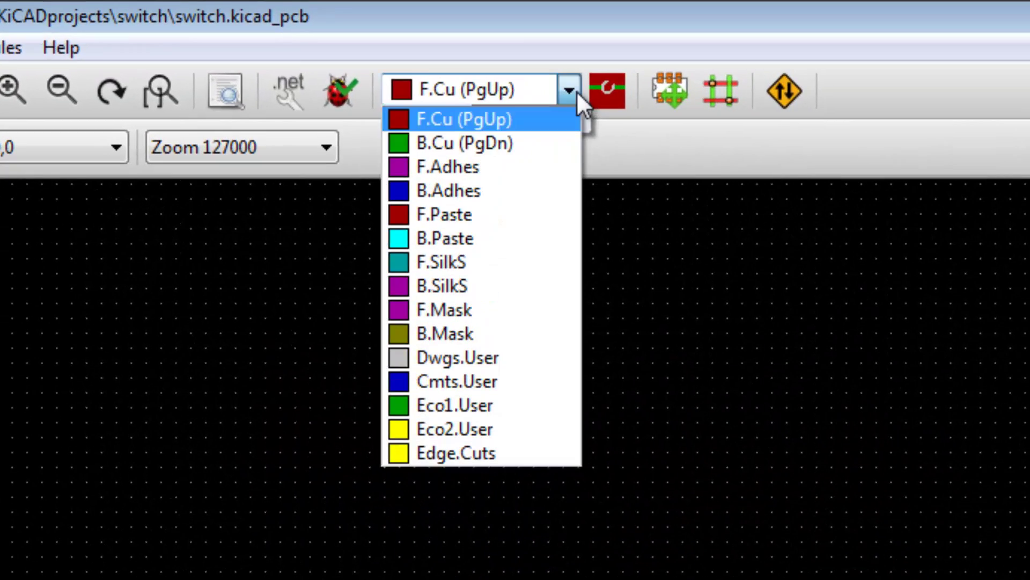
left_click(468, 134)
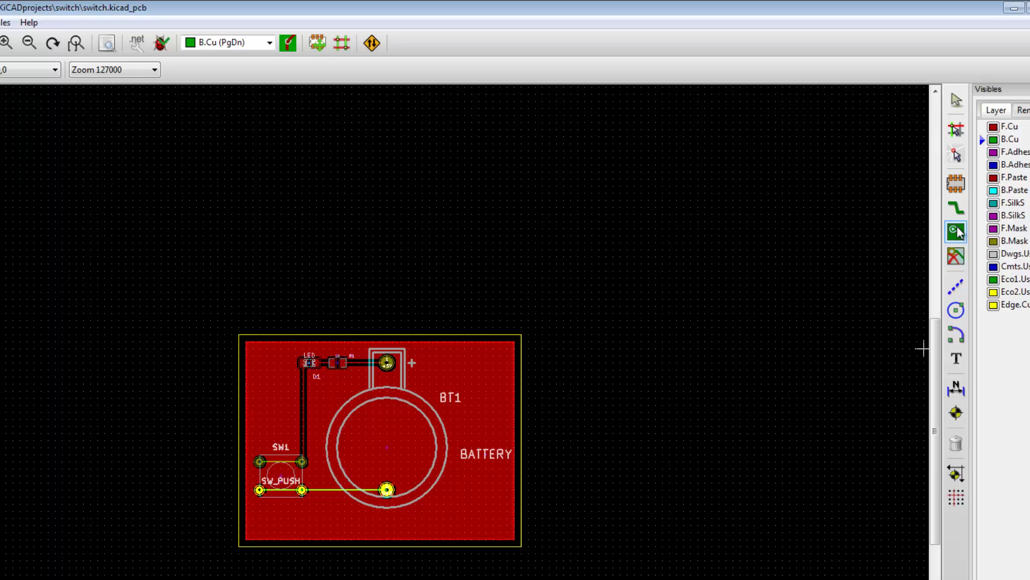
left_click(957, 232)
left_click(245, 348)
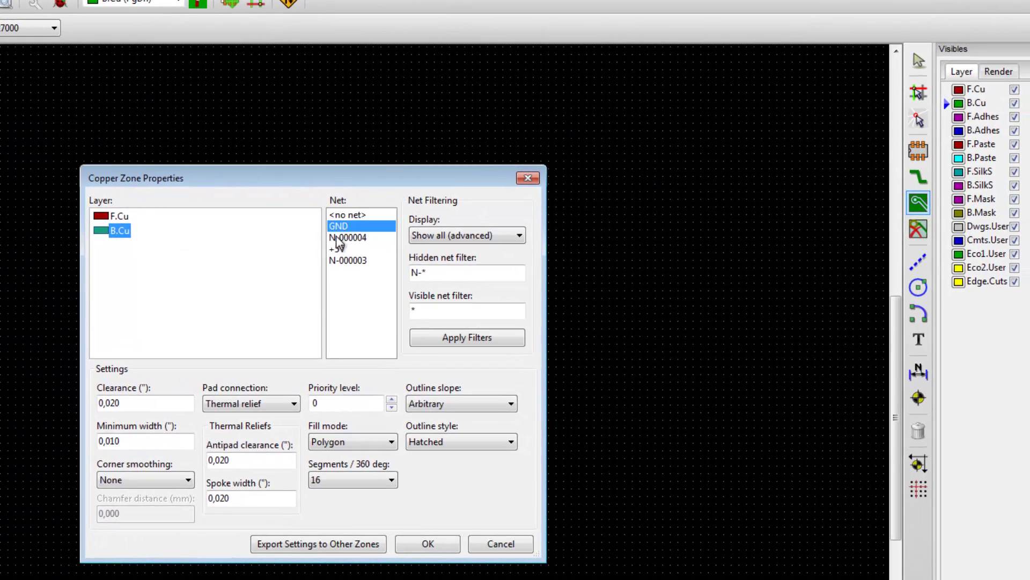
left_click(343, 227)
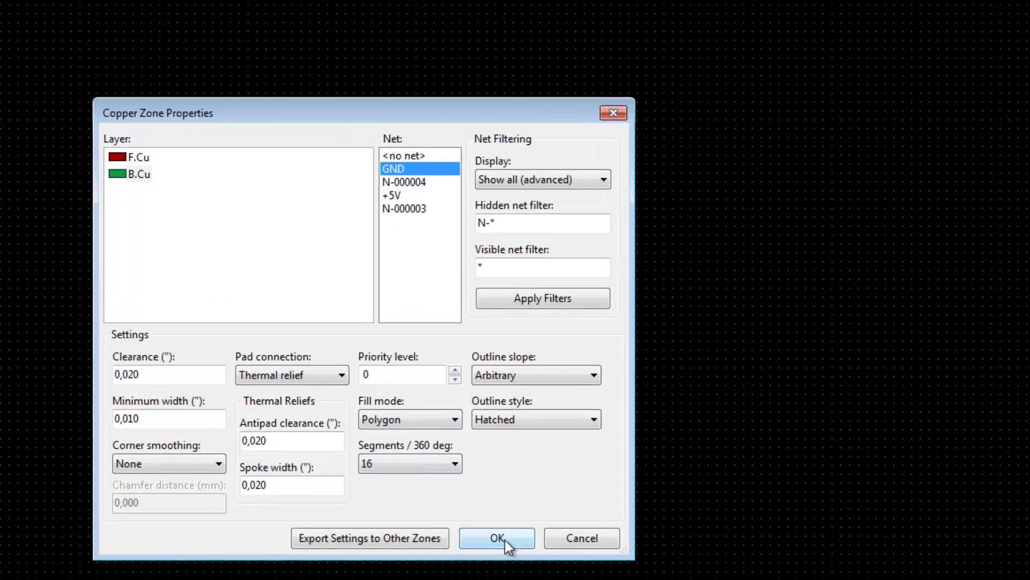
left_click(437, 543)
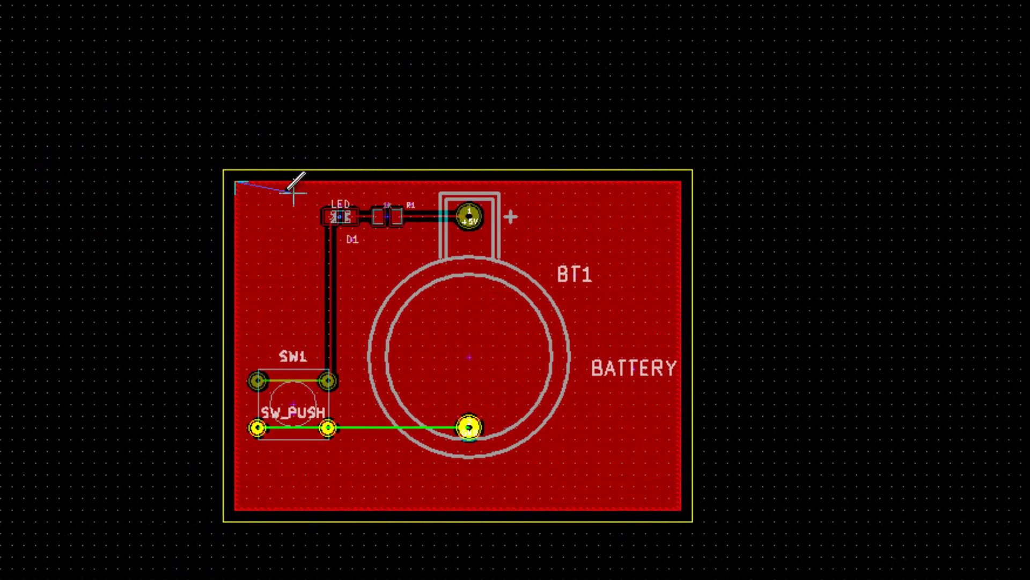
Step: Outline the back zone around all four board corners, close it, and fill all zones
left_click(684, 181)
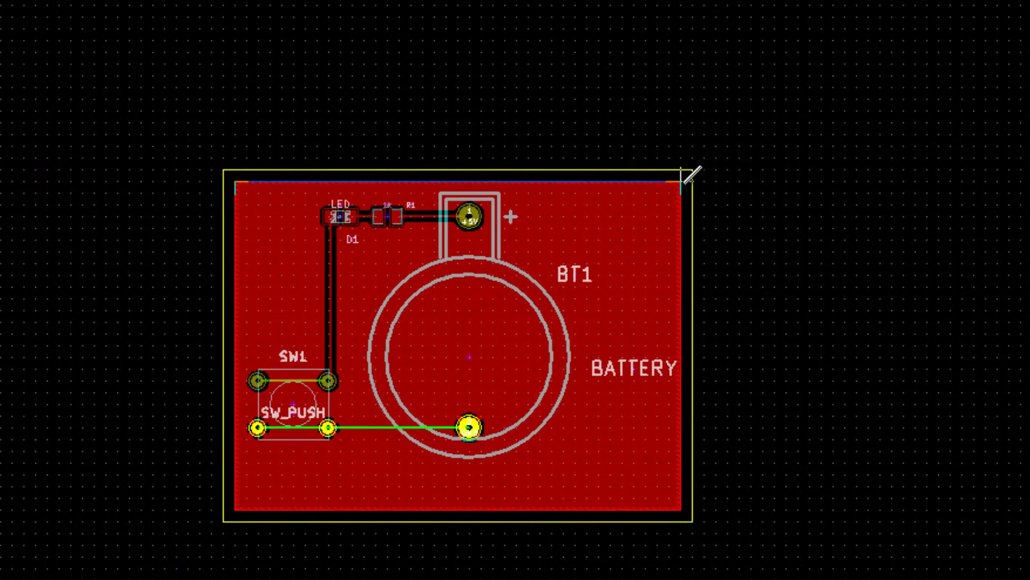
left_click(688, 499)
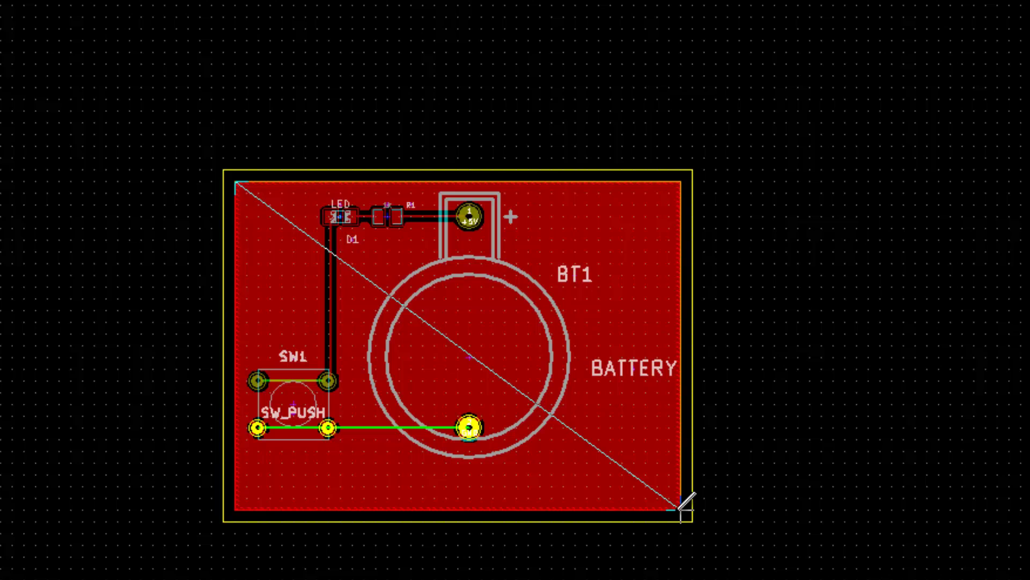
left_click(240, 504)
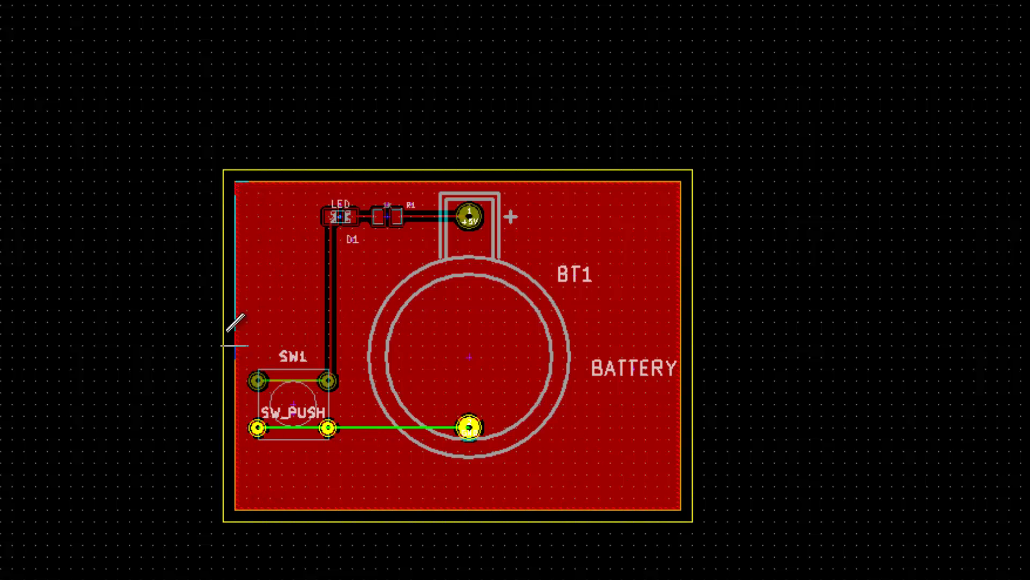
left_click(240, 182)
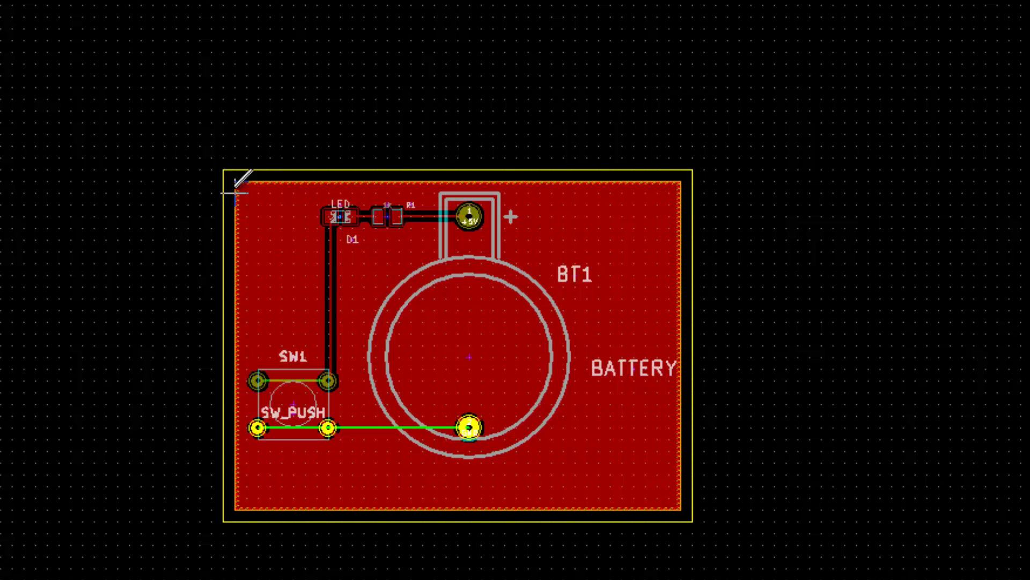
right_click(233, 188)
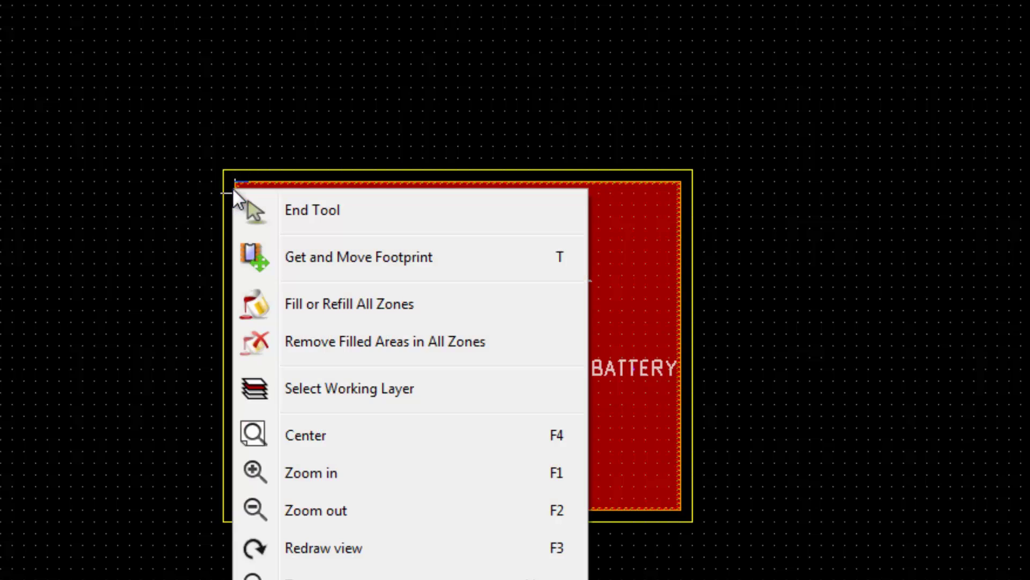
left_click(334, 311)
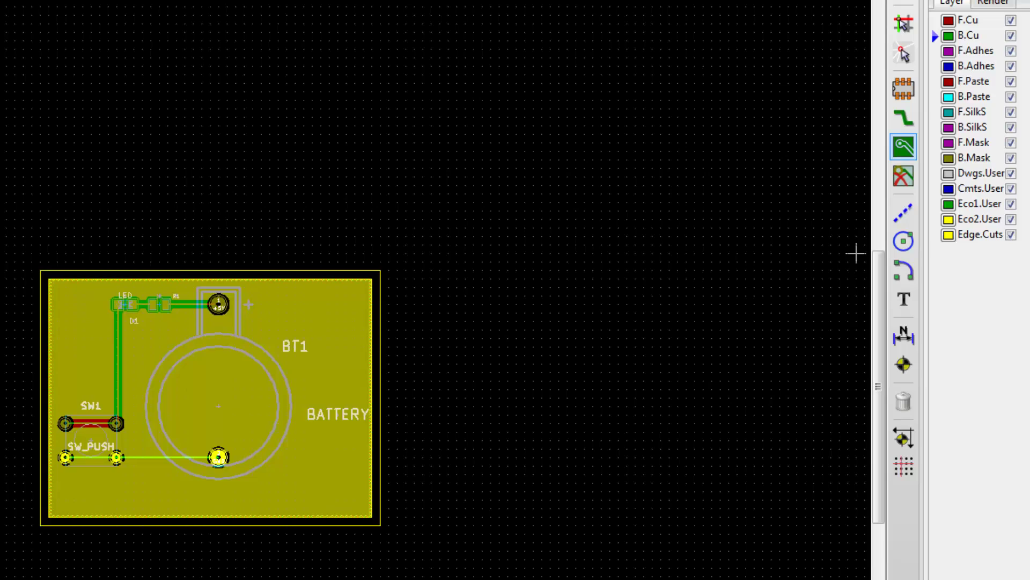
Step: Toggle F.Cu and B.Cu visibility to inspect each GND pour, leaving both layers shown
left_click(1011, 21)
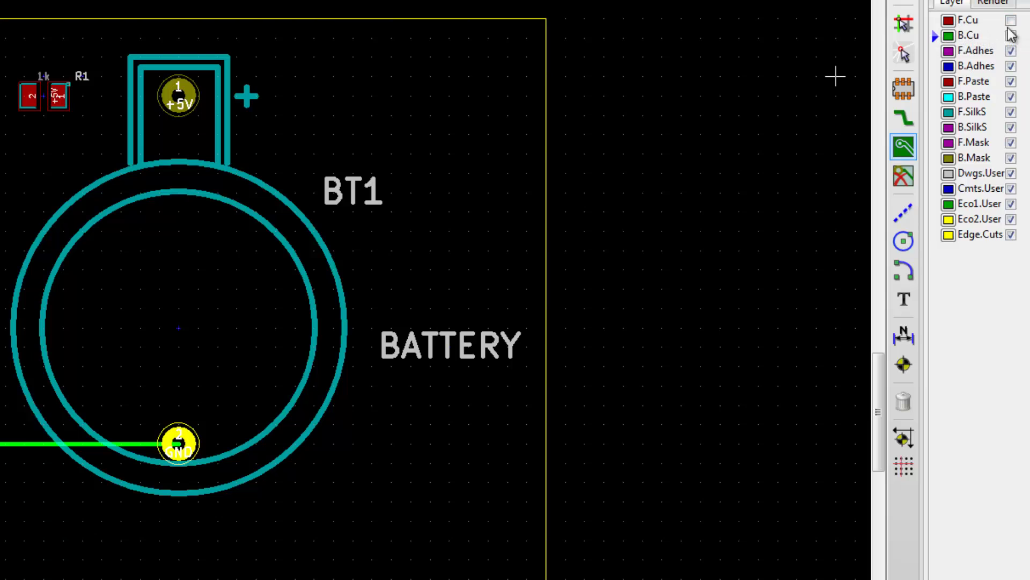
left_click(1011, 21)
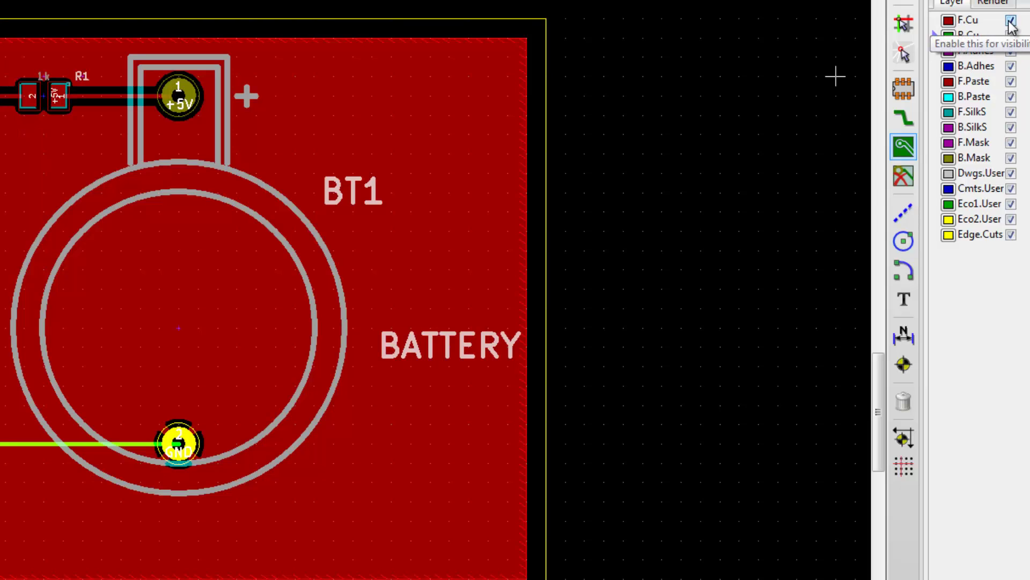
left_click(1011, 21)
left_click(1013, 36)
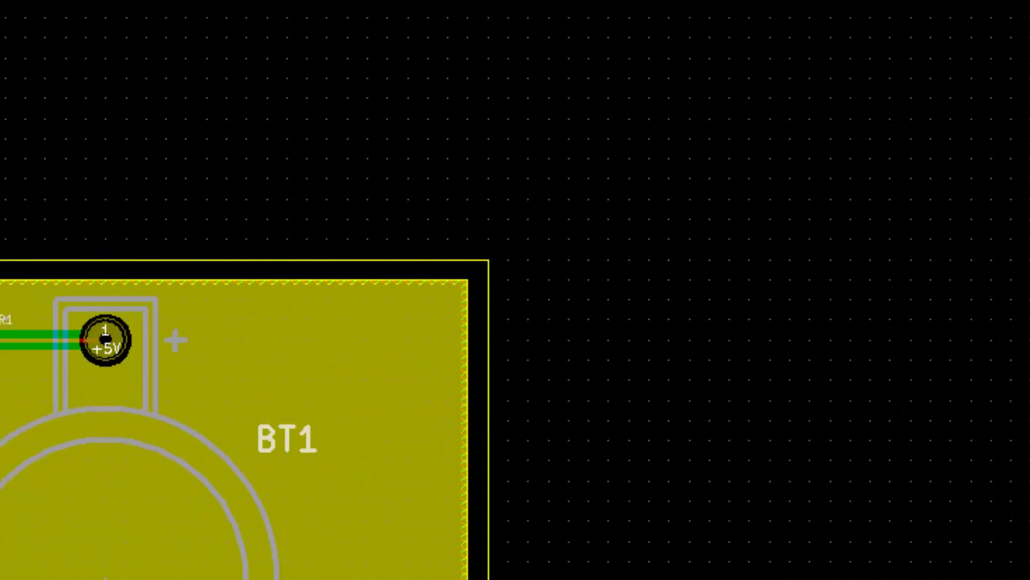
Step: Add the text 'LEDproject V1.0' on F.SilkS along the board's top edge
left_click(361, 7)
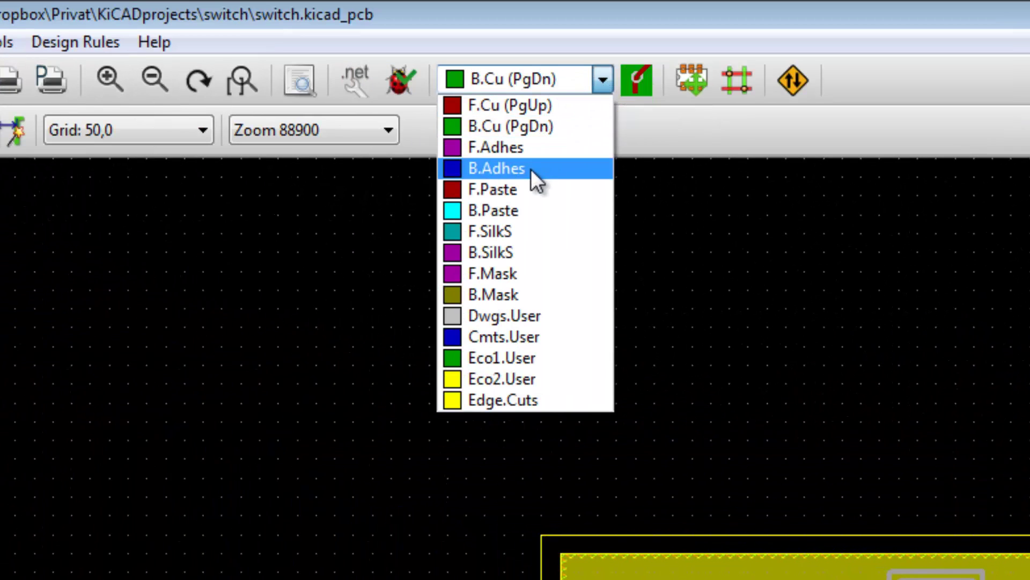
left_click(517, 232)
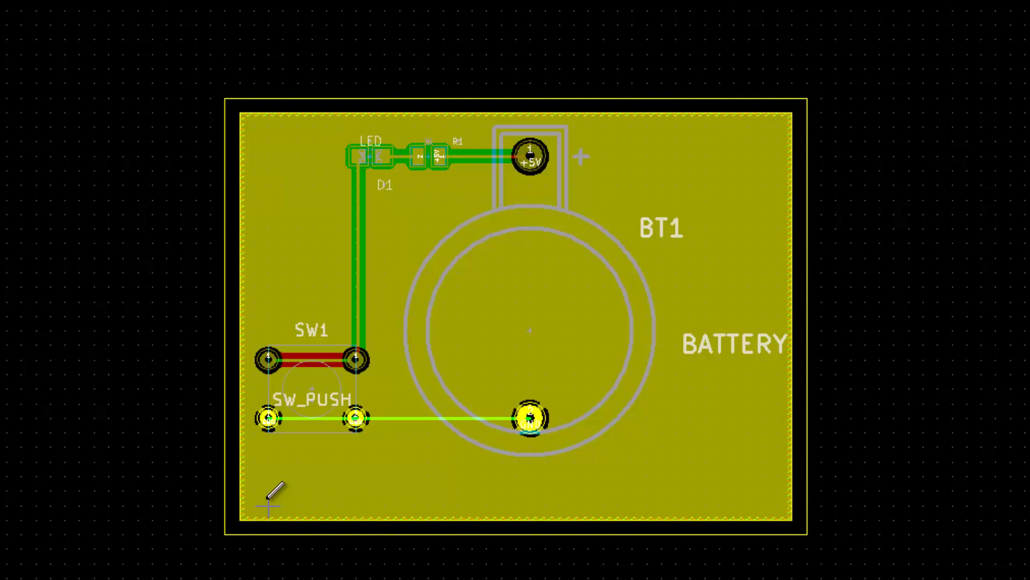
left_click(268, 491)
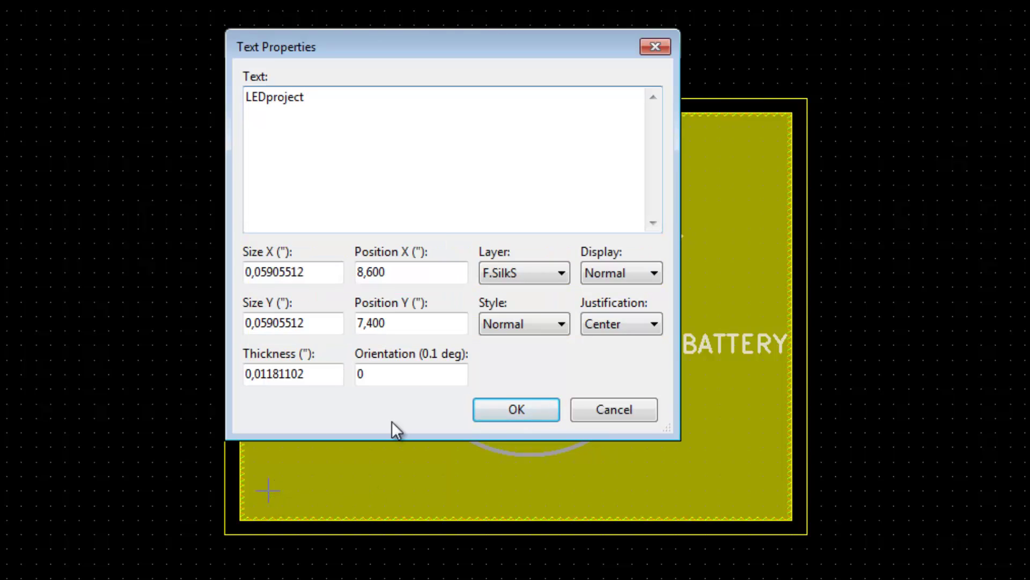
type("project V1.0")
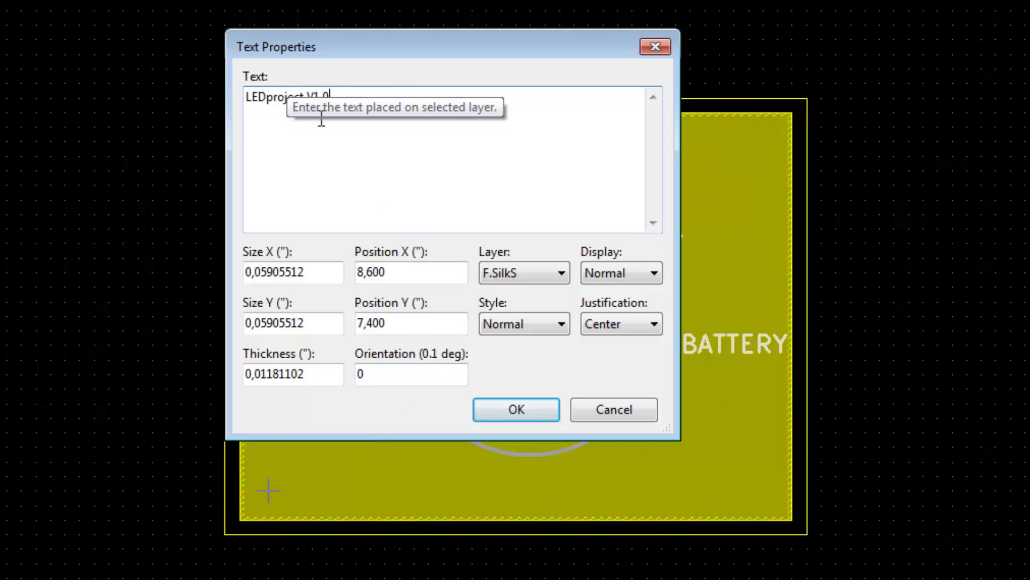
left_click(518, 415)
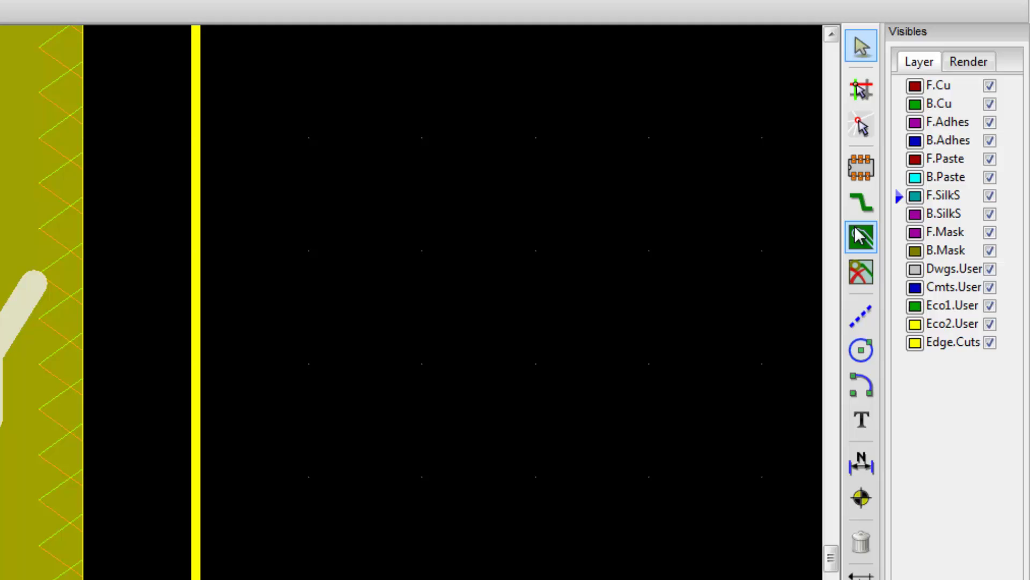
Step: Clear the copper fill from both GND zones via the B.Cu zone outline, keeping only outlines
left_click(865, 235)
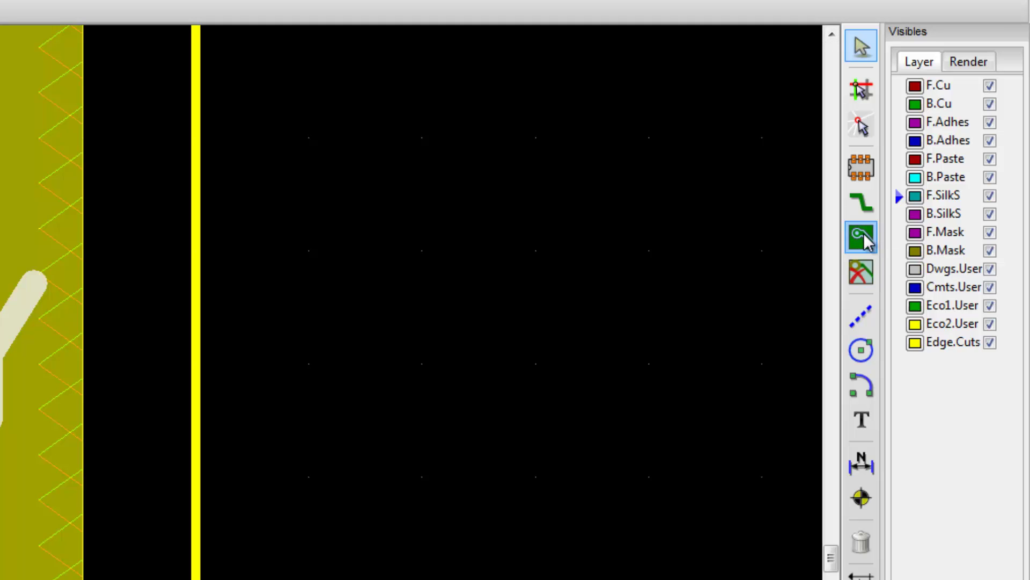
left_click(66, 365)
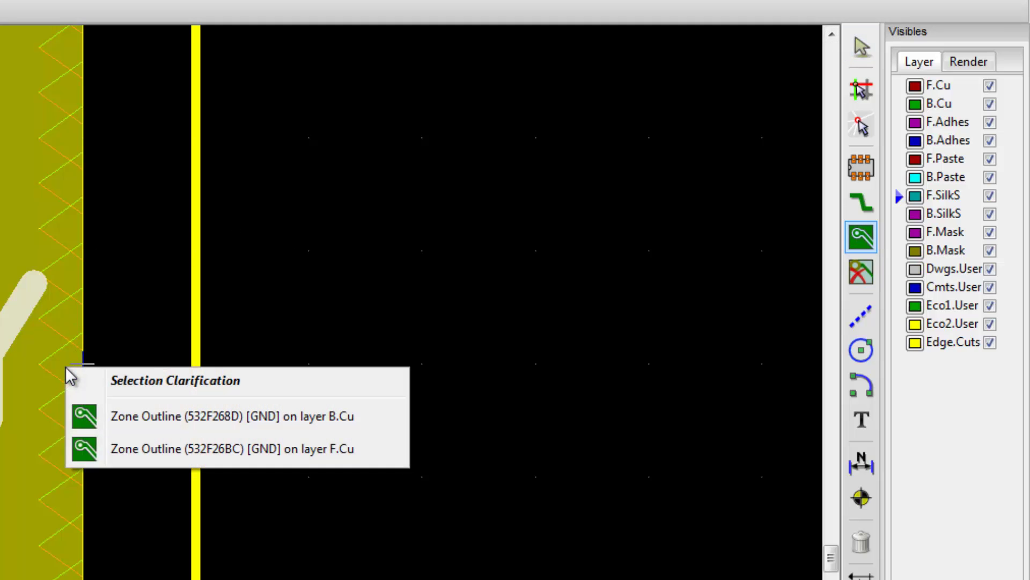
left_click(156, 418)
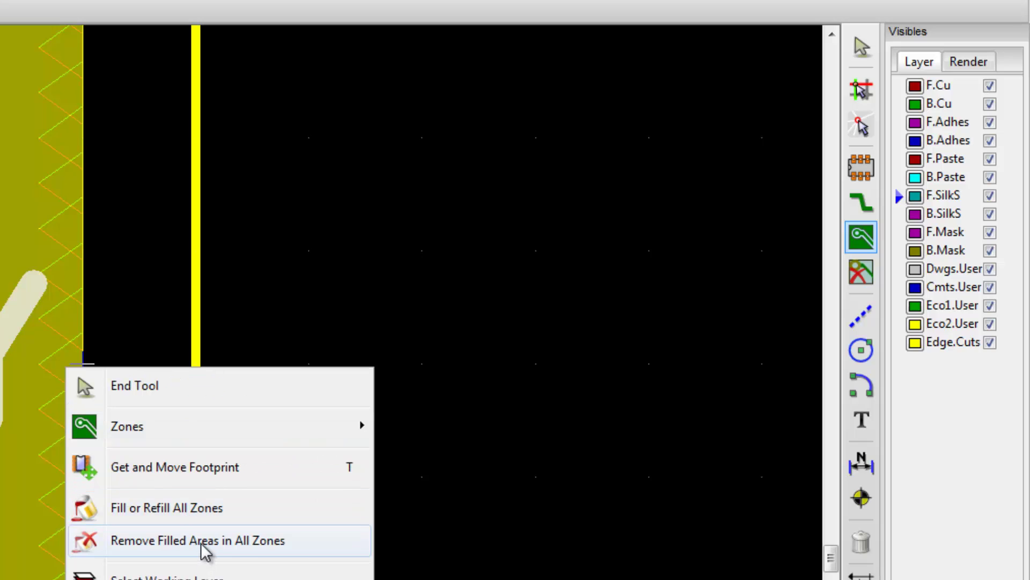
left_click(253, 545)
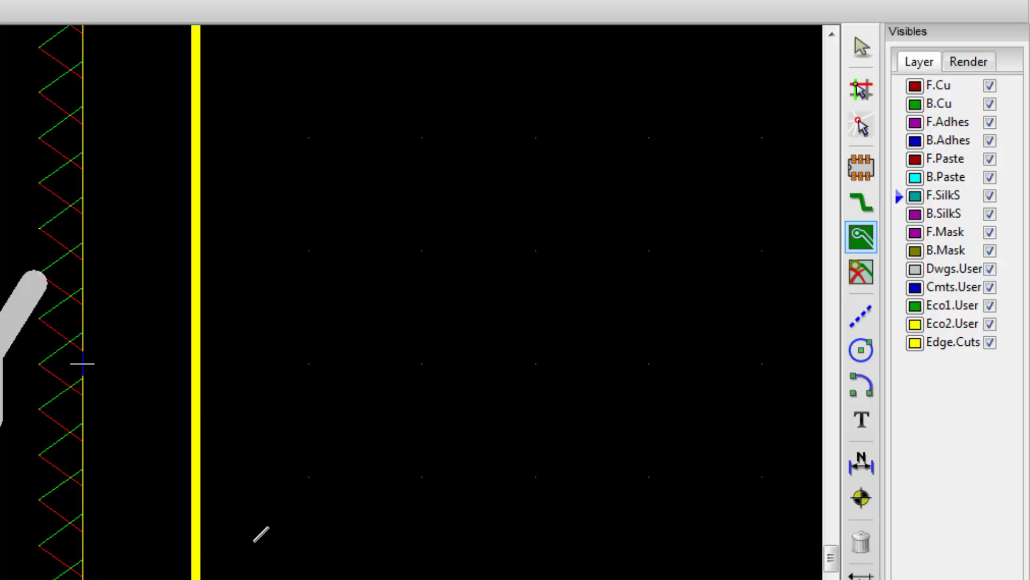
scroll(350, 557, "down", 3)
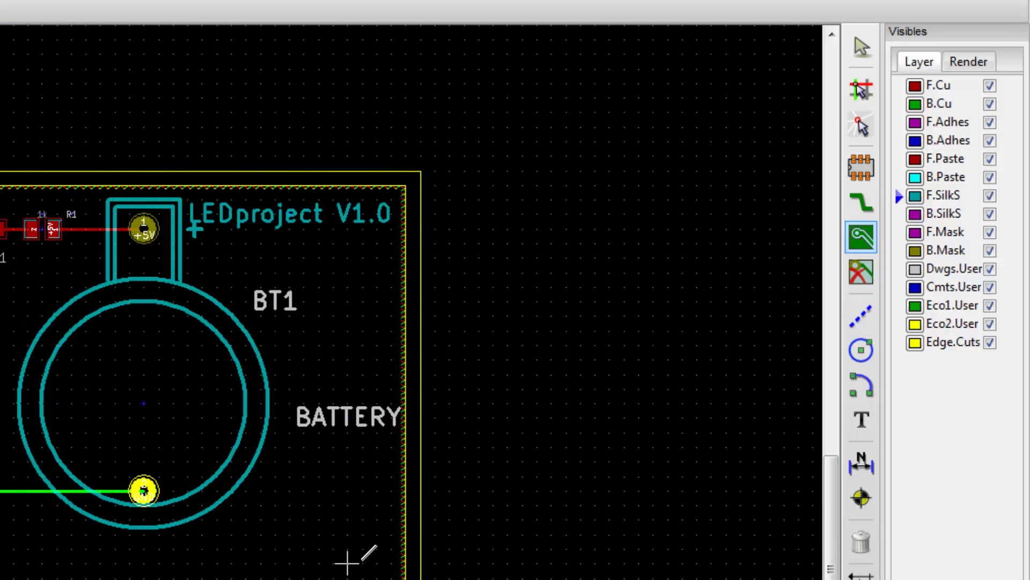
left_click(862, 420)
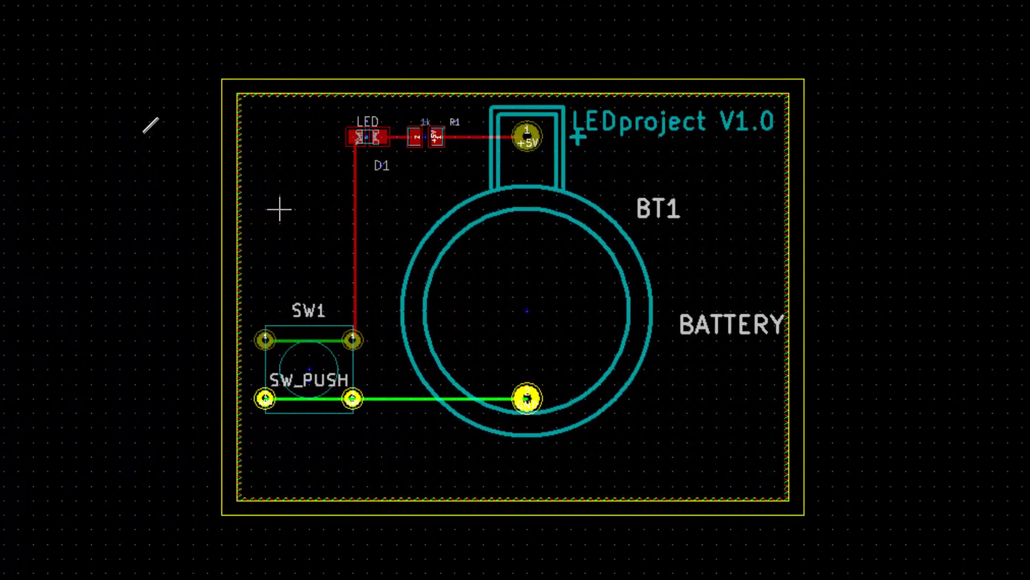
Step: Place the copper text 'TOP' on F.Cu near the board's lower-right corner
left_click(532, 61)
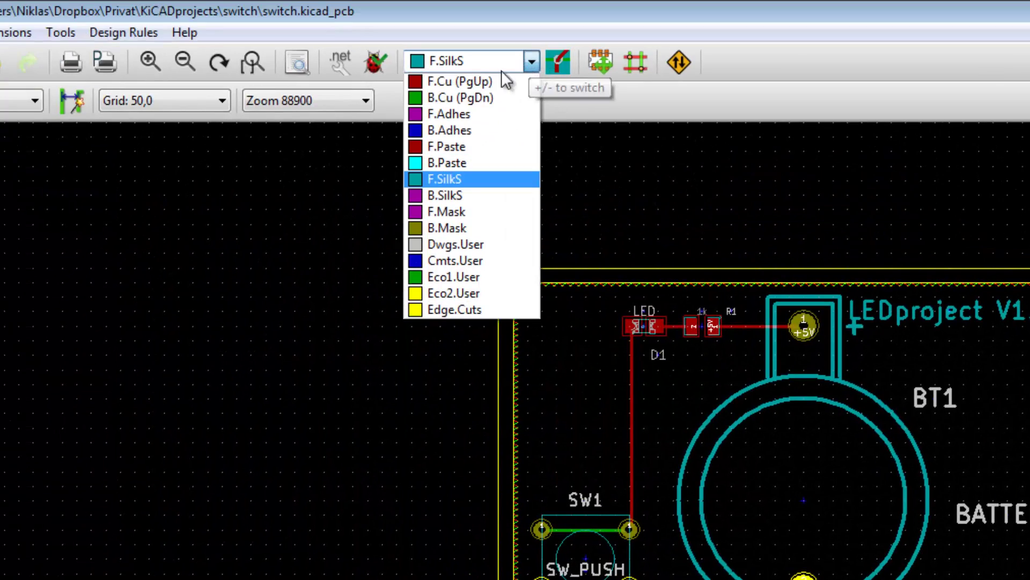
left_click(456, 81)
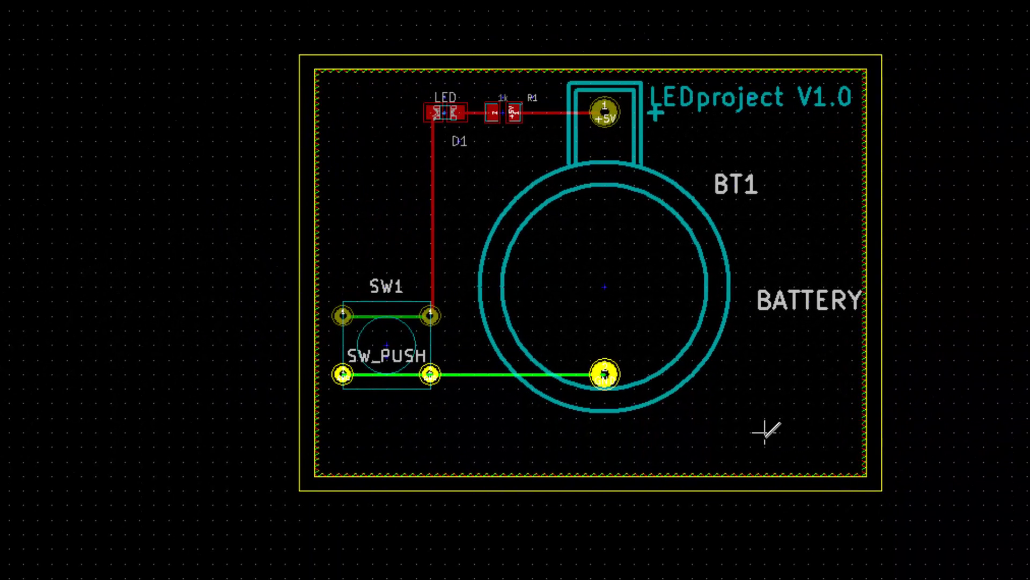
left_click(765, 432)
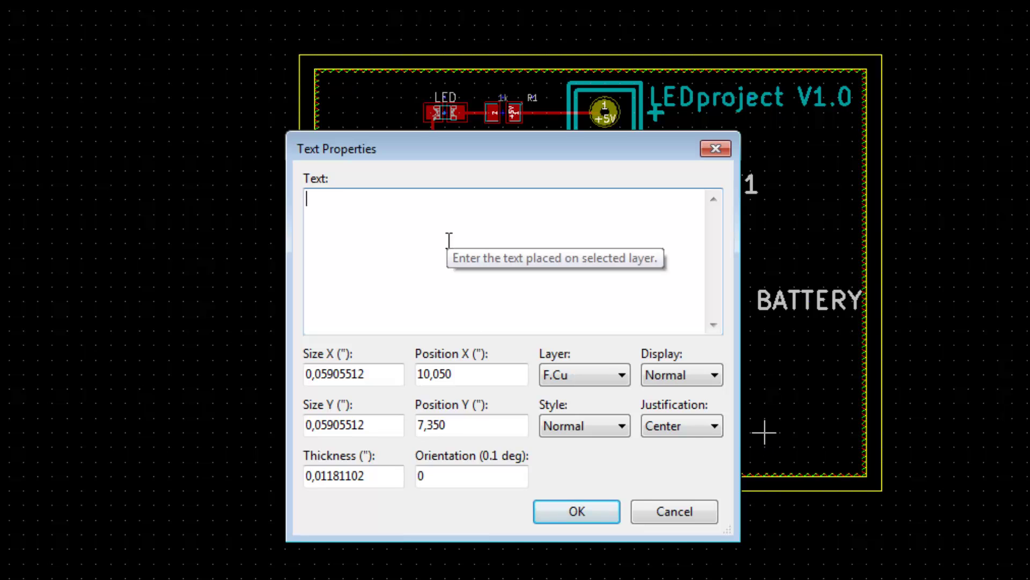
type("TOP")
left_click(597, 516)
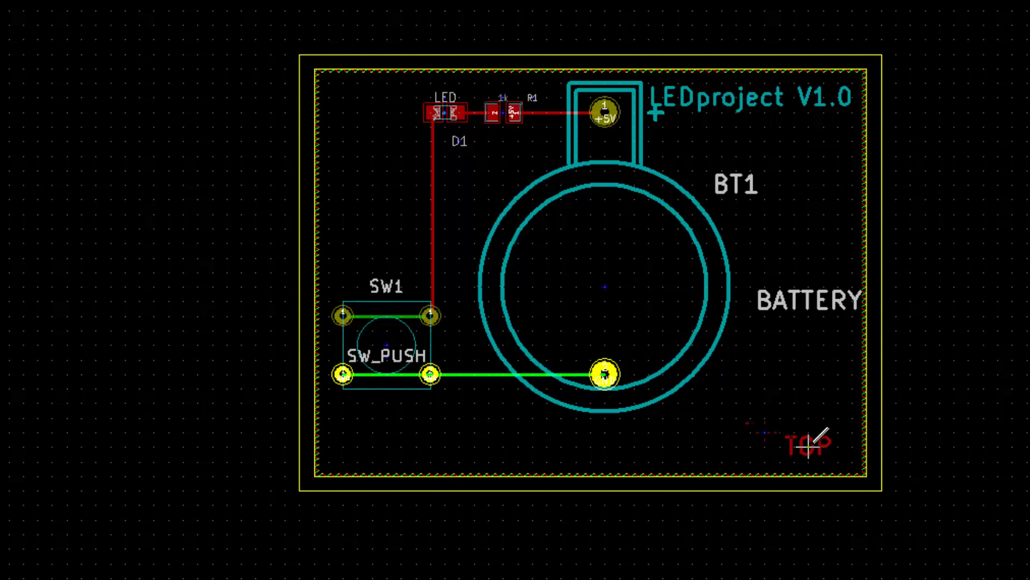
left_click(809, 446)
Step: Place the mirrored copper text 'BOT' on B.Cu just above the TOP label
left_click(391, 58)
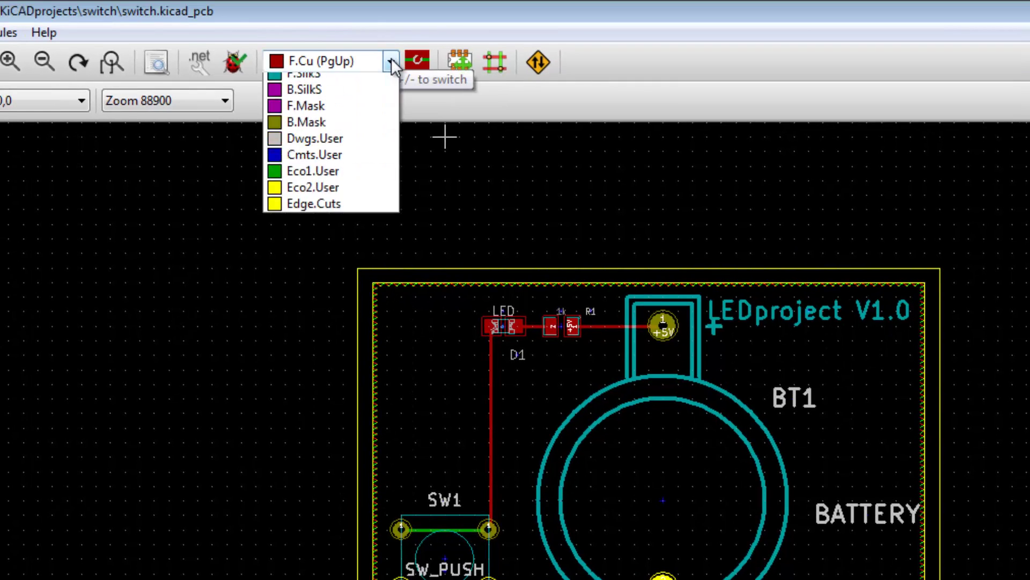
left_click(336, 99)
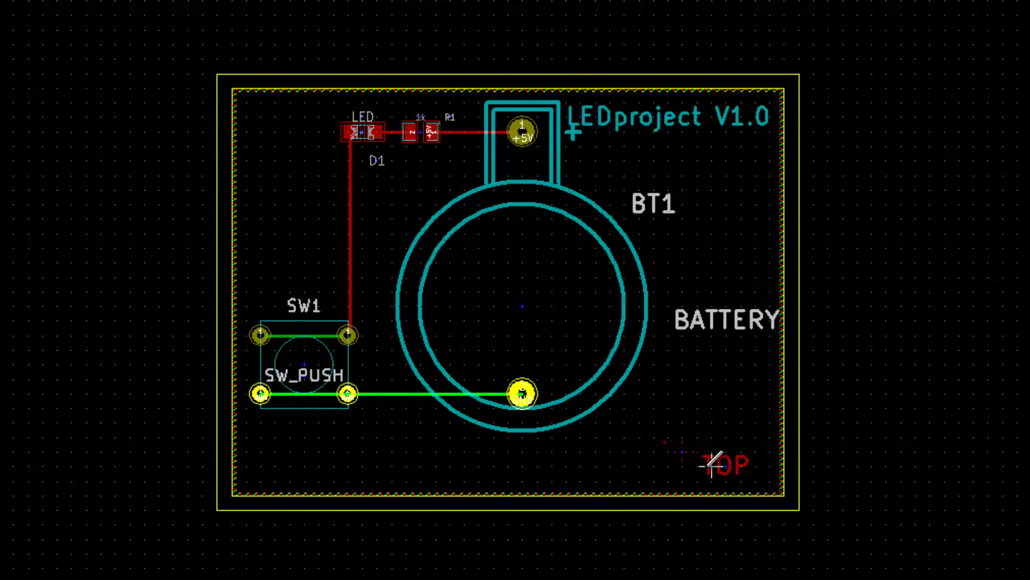
left_click(712, 437)
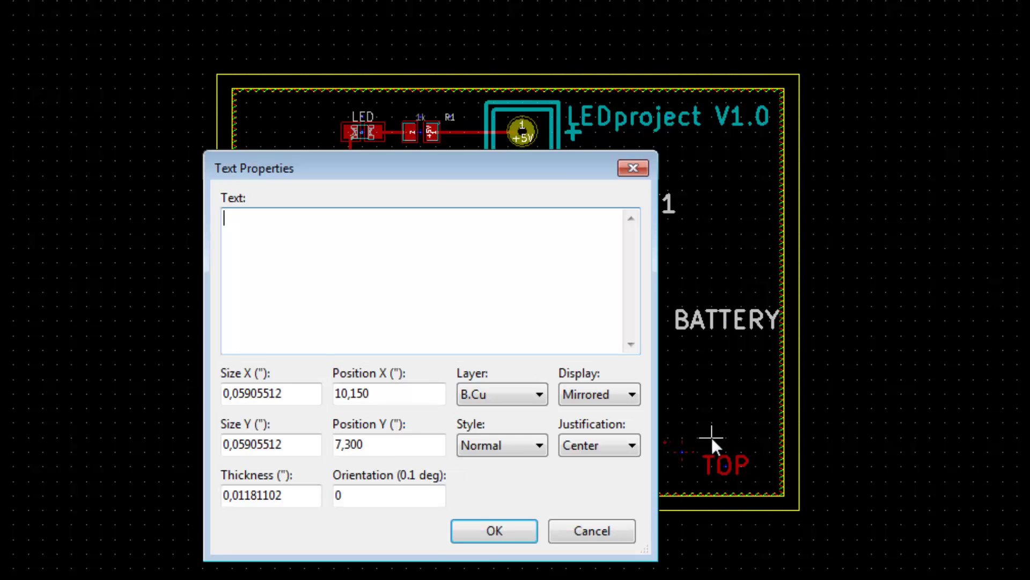
type("BOT")
left_click(512, 531)
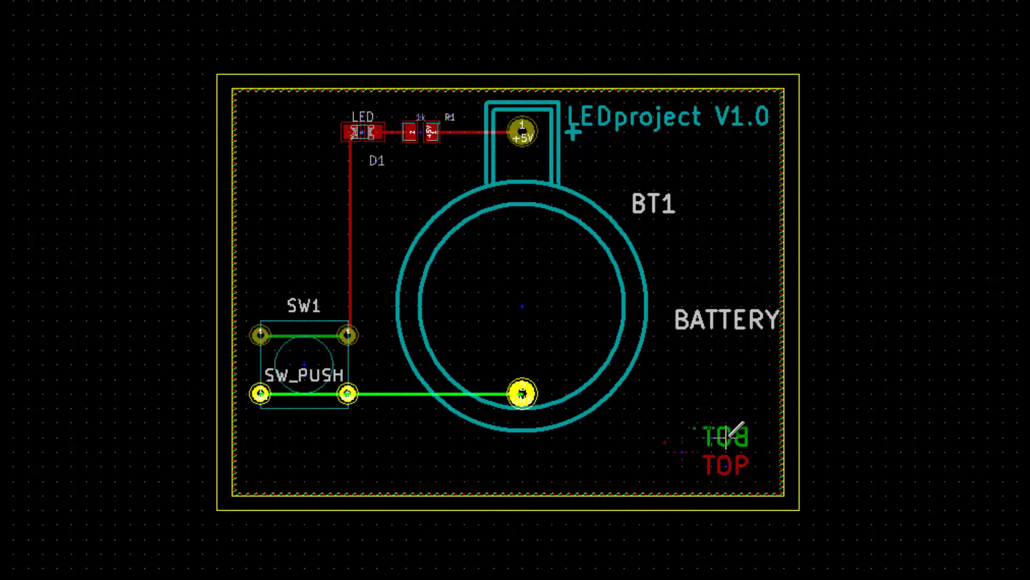
left_click(726, 438)
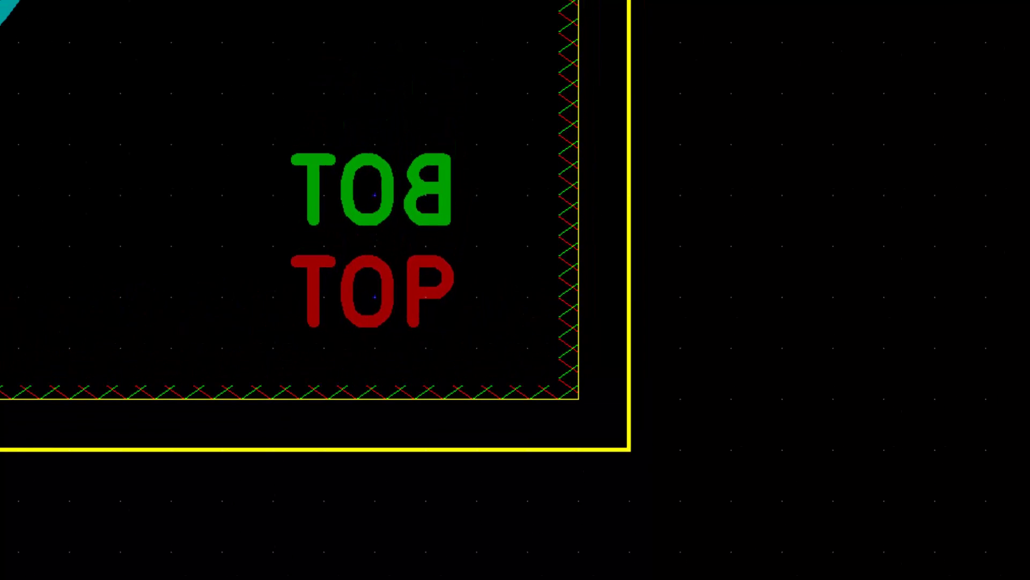
Step: Refill all GND zones around the TOP/BOT labels, then hide B.Cu to inspect the front pour
right_click(576, 44)
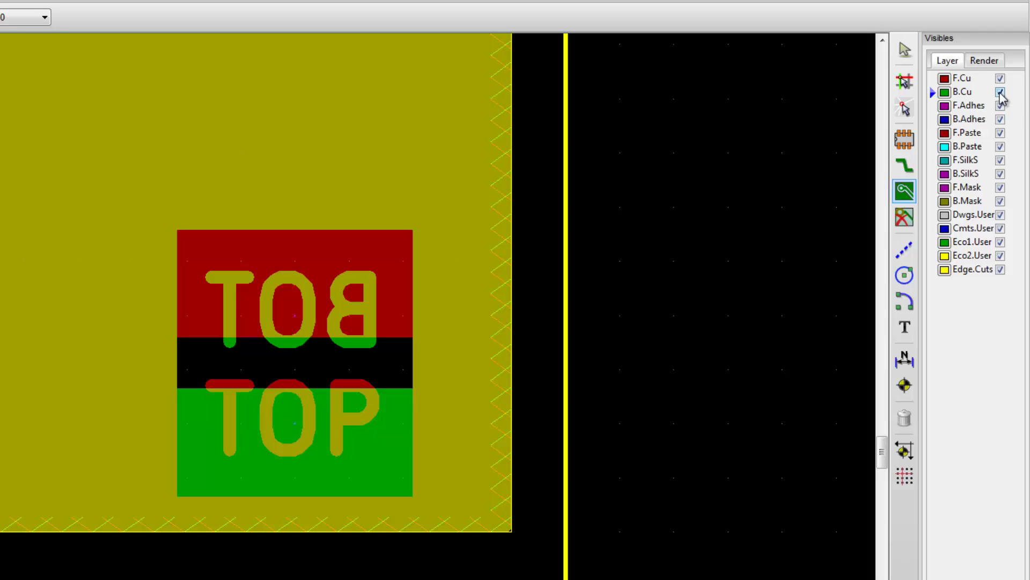
left_click(1000, 92)
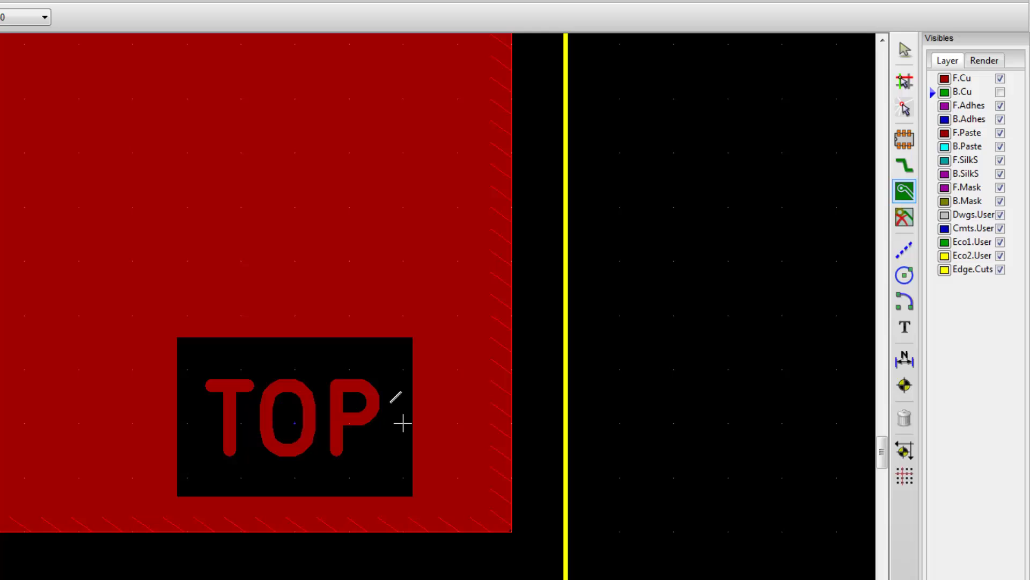